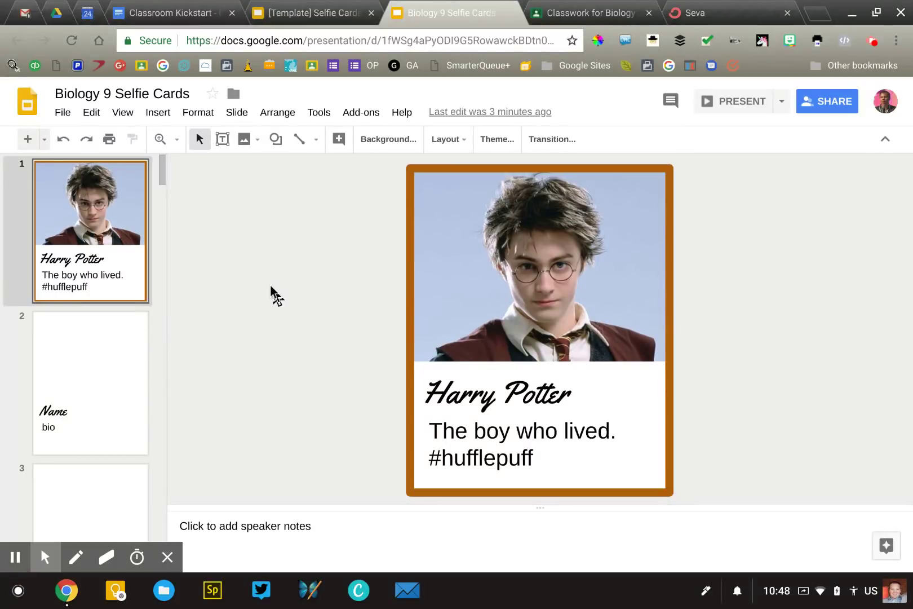
Preview the Harry Potter sample card, then the blank Name/bio card in the deck.
{"action": "left_click", "coordinate": [57, 242]}
{"action": "scroll", "coordinate": [76, 350], "scroll_direction": "down", "scroll_amount": 1}
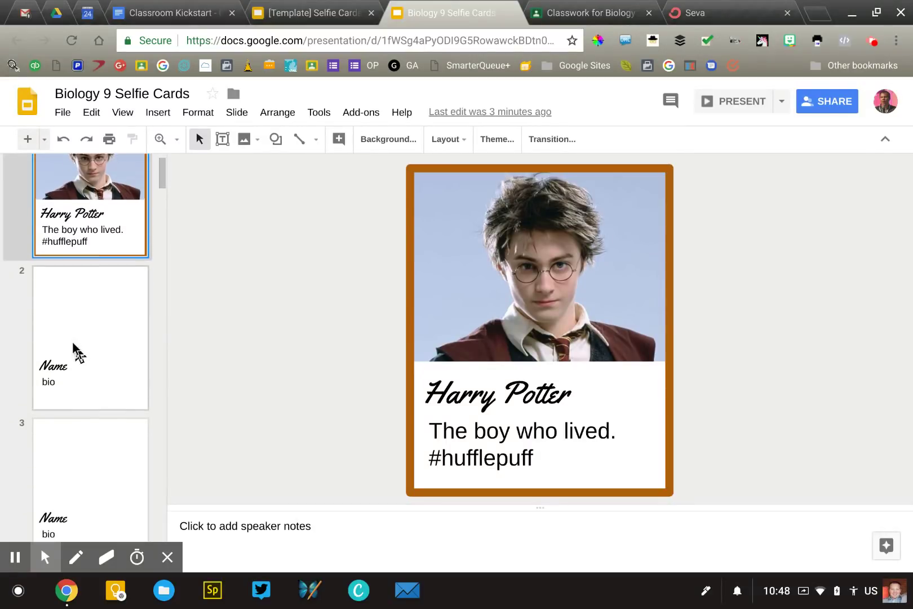
{"action": "left_click", "coordinate": [74, 344]}
{"action": "scroll", "coordinate": [73, 344], "scroll_direction": "up", "scroll_amount": 1}
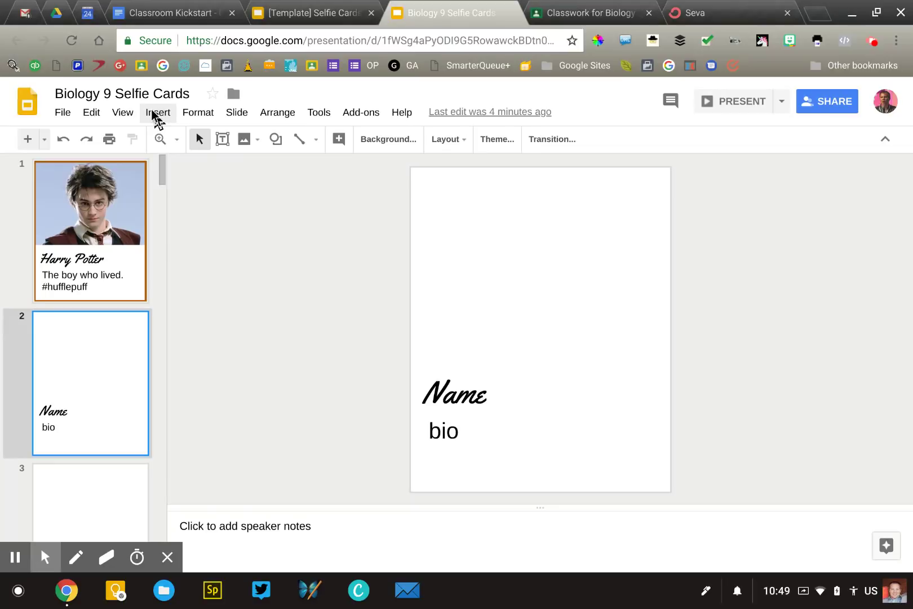
Look over the Insert > Image options without adding anything, then return to the Selfie Cards draft.
{"action": "left_click", "coordinate": [153, 115]}
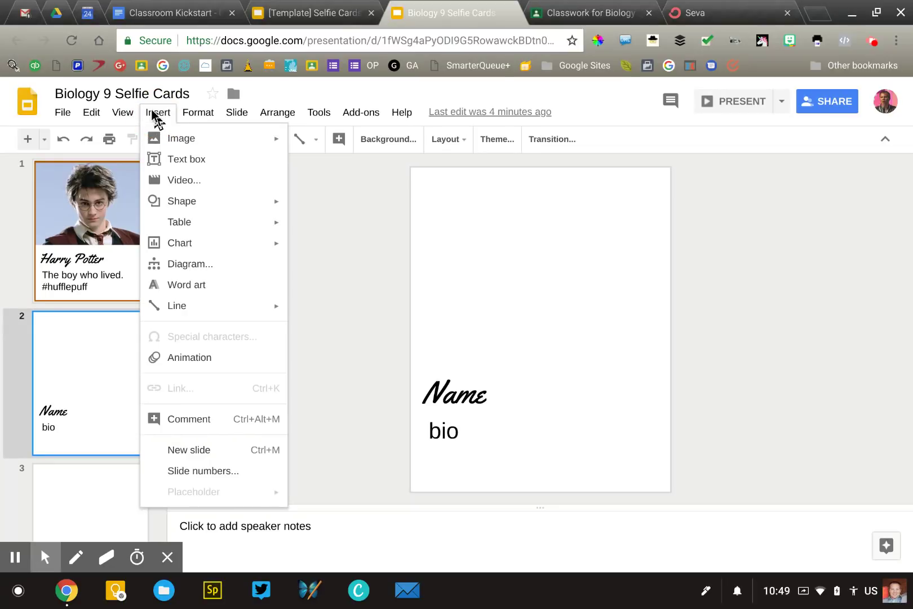
{"action": "mouse_move", "coordinate": [172, 141]}
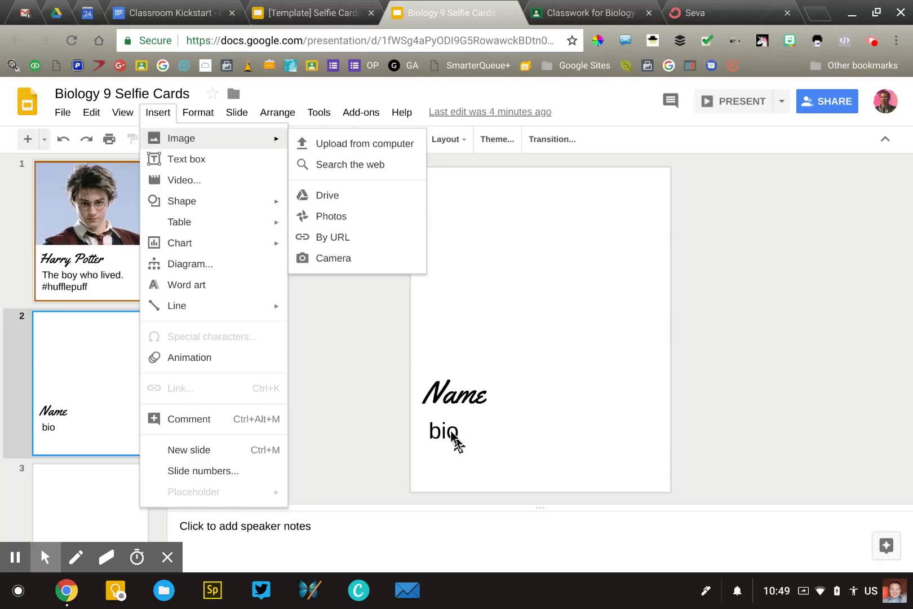
{"action": "left_click", "coordinate": [379, 390]}
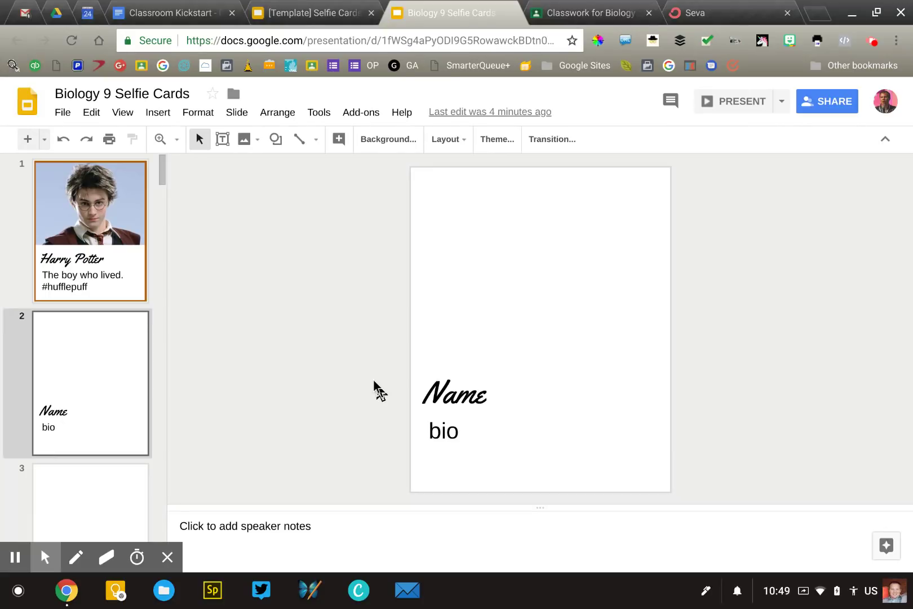
{"action": "left_click", "coordinate": [598, 16]}
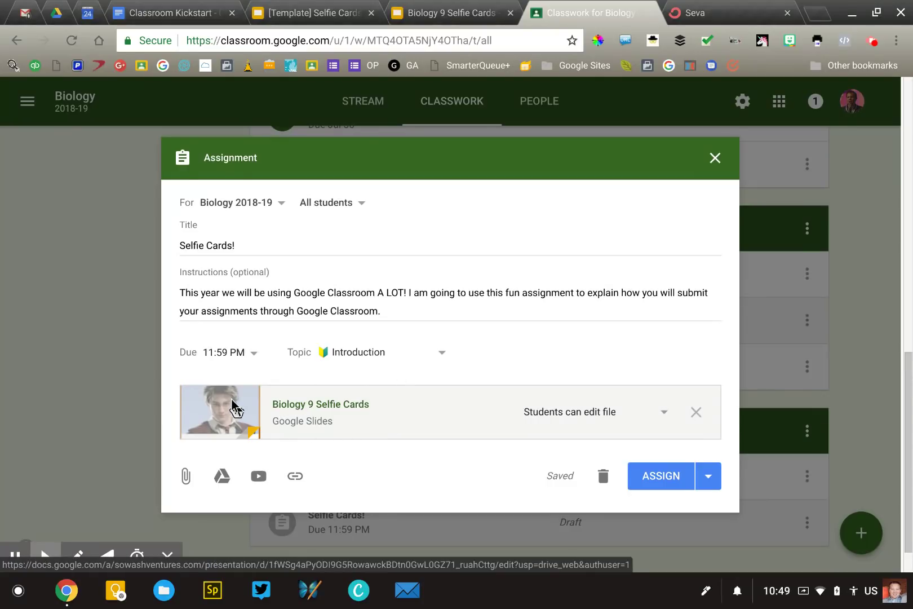
Check the 11:59 PM due time and annotate the attached slides and 'Students can edit file'.
{"action": "left_click", "coordinate": [248, 356]}
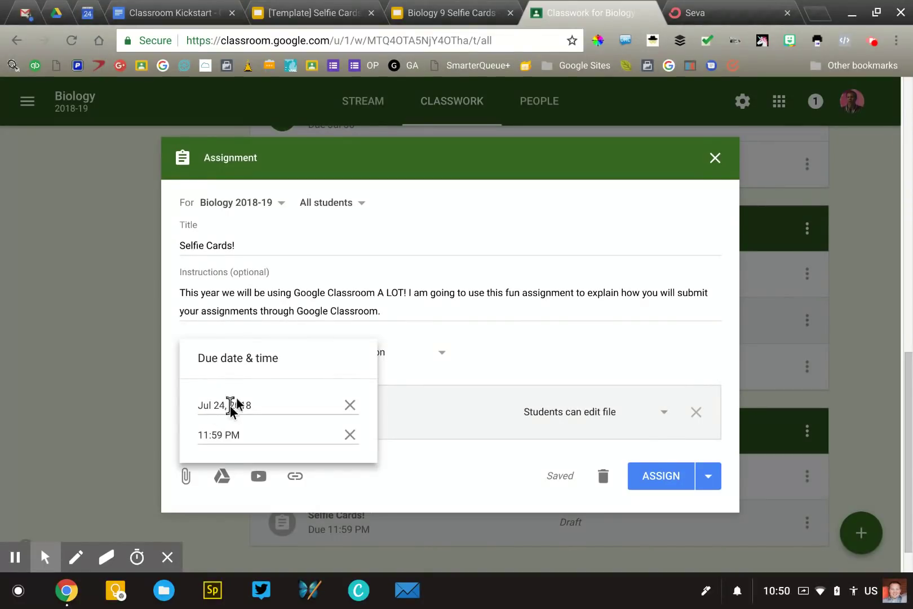
{"action": "left_click", "coordinate": [468, 353]}
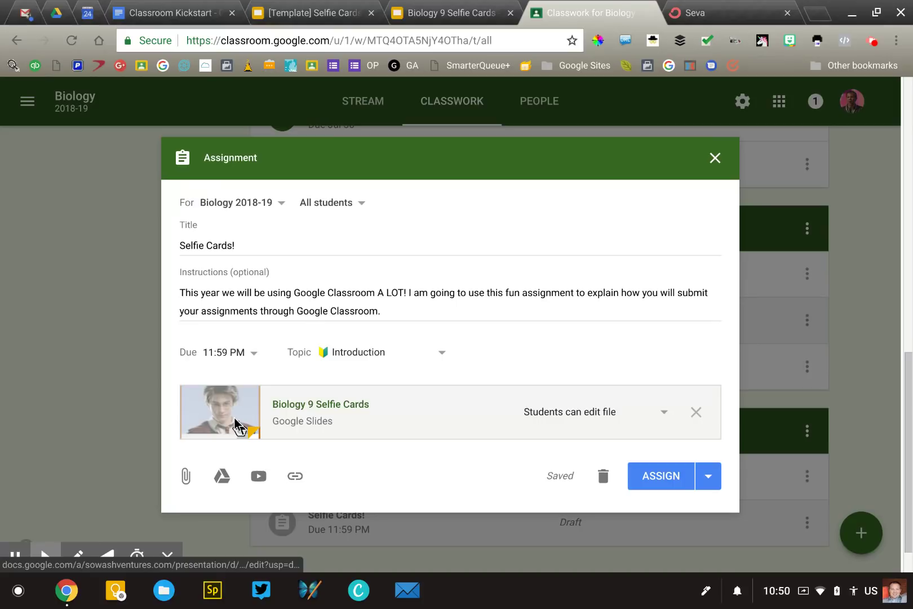
{"action": "key", "text": "alt+p"}
{"action": "mouse_move", "coordinate": [166, 383]}
{"action": "left_mouse_down"}
{"action": "mouse_move", "coordinate": [293, 468]}
{"action": "mouse_move", "coordinate": [225, 375]}
{"action": "left_mouse_up"}
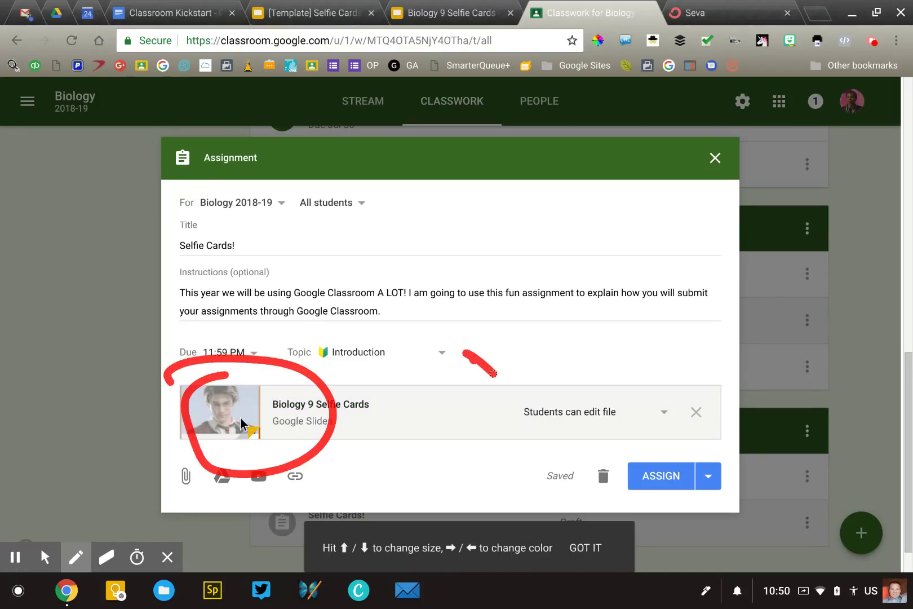
{"action": "mouse_move", "coordinate": [464, 352]}
{"action": "left_mouse_down"}
{"action": "mouse_move", "coordinate": [495, 376]}
{"action": "mouse_move", "coordinate": [525, 372]}
{"action": "left_mouse_up"}
{"action": "left_click_drag", "start_coordinate": [524, 372], "coordinate": [484, 401]}
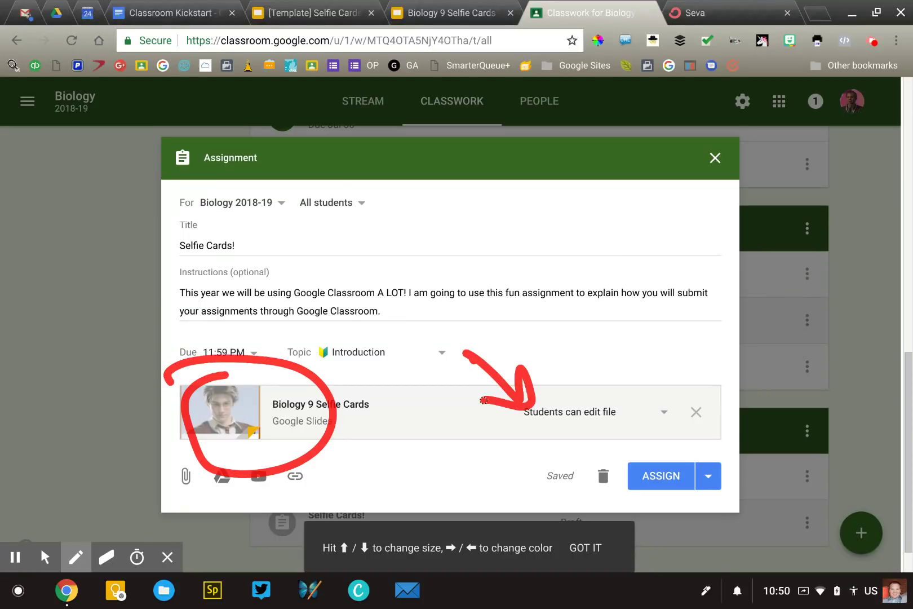
Erase the annotations, assign Selfie Cards! to the class, and switch to the student's window.
{"action": "key", "text": "alt+e"}
{"action": "key", "text": "alt+z"}
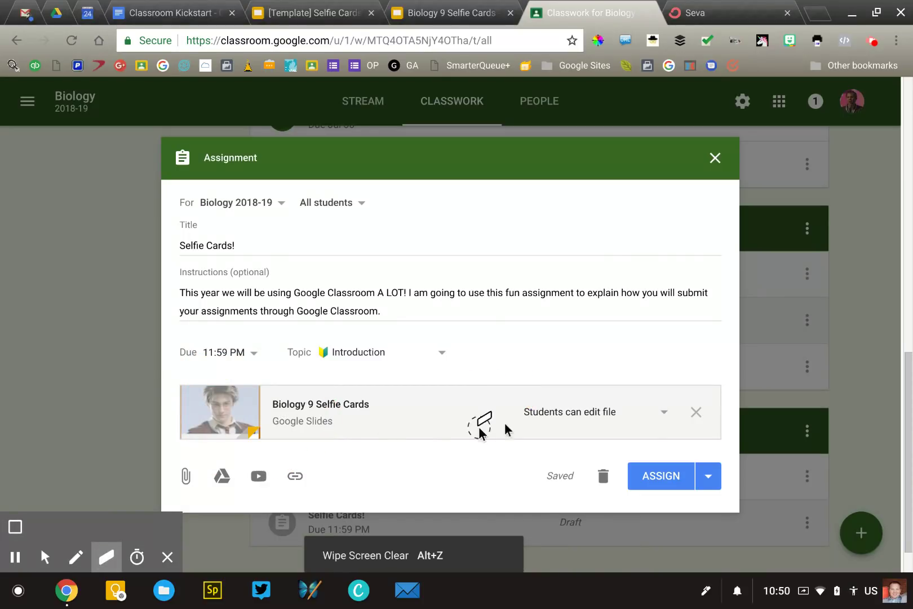
{"action": "key", "text": "alt+m"}
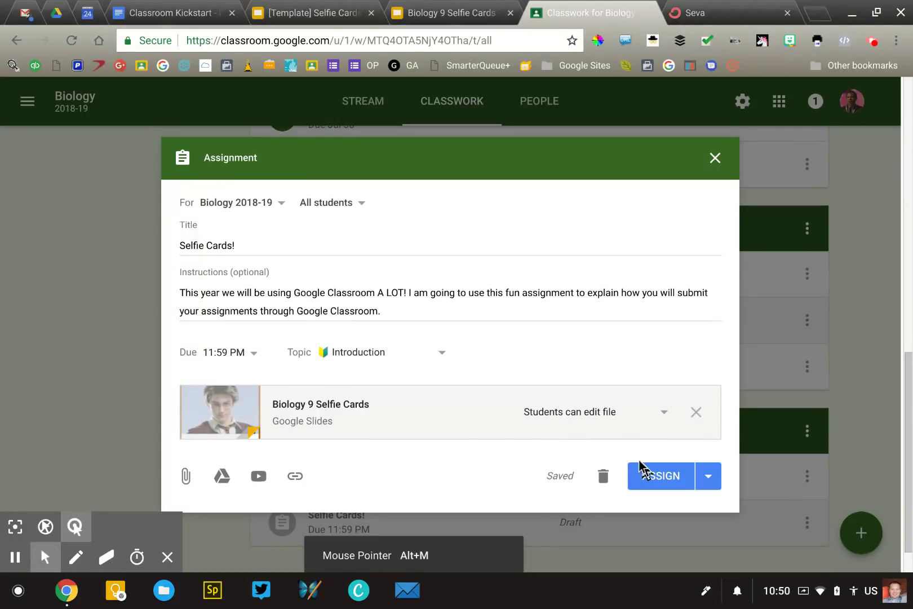
{"action": "left_click", "coordinate": [646, 478]}
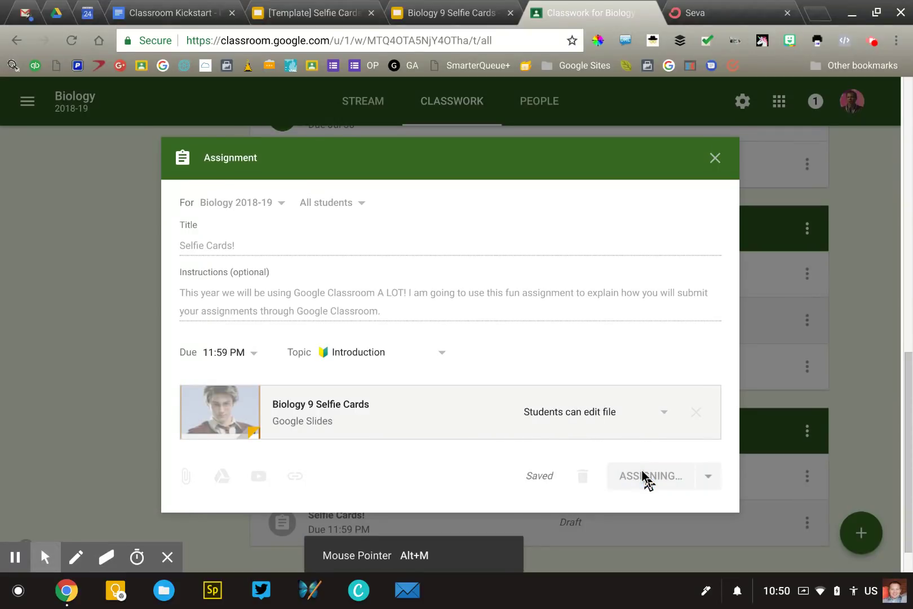
{"action": "key", "text": "alt+Tab"}
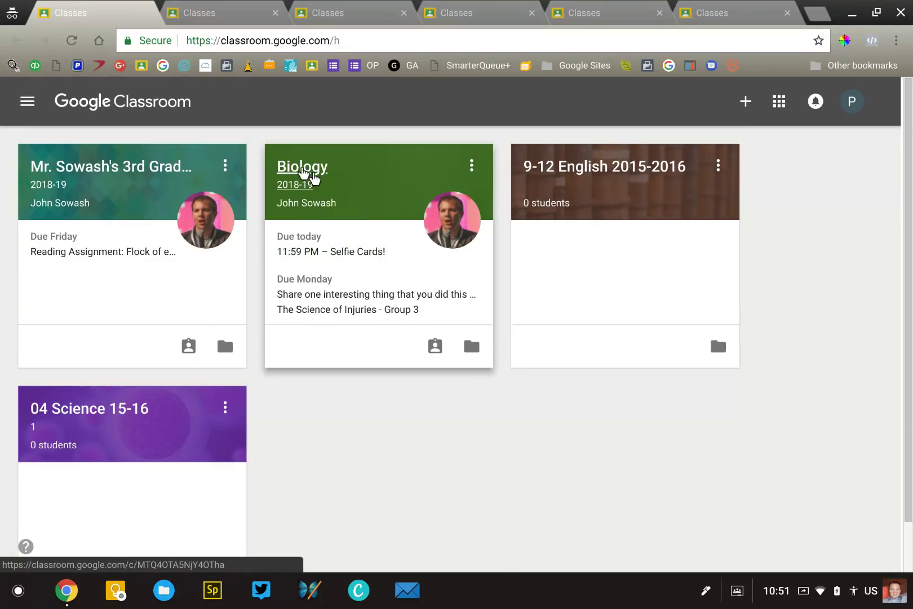
Open the Biology 2018-19 class stream from the student's Classes page.
{"action": "left_click", "coordinate": [305, 171]}
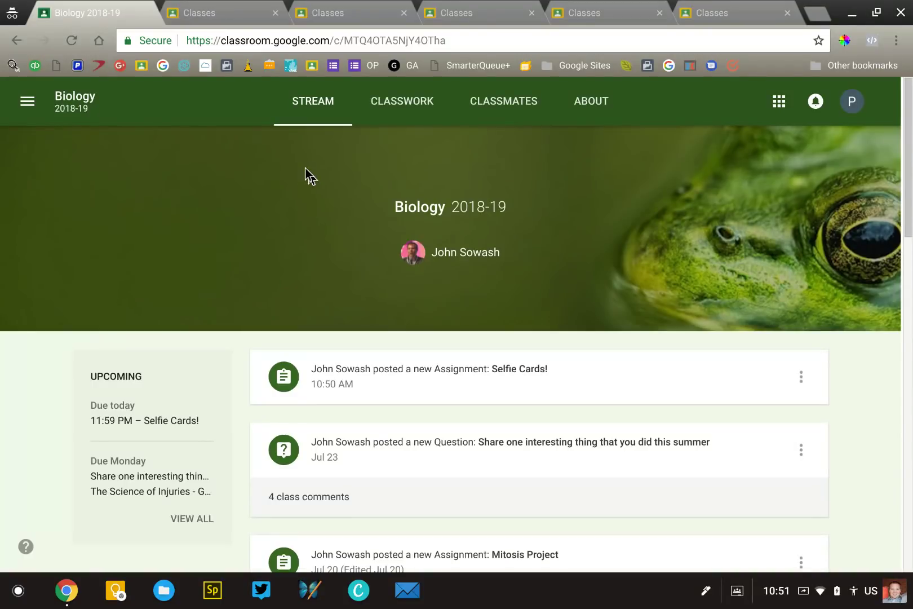
{"action": "scroll", "coordinate": [305, 168], "scroll_direction": "down", "scroll_amount": 3}
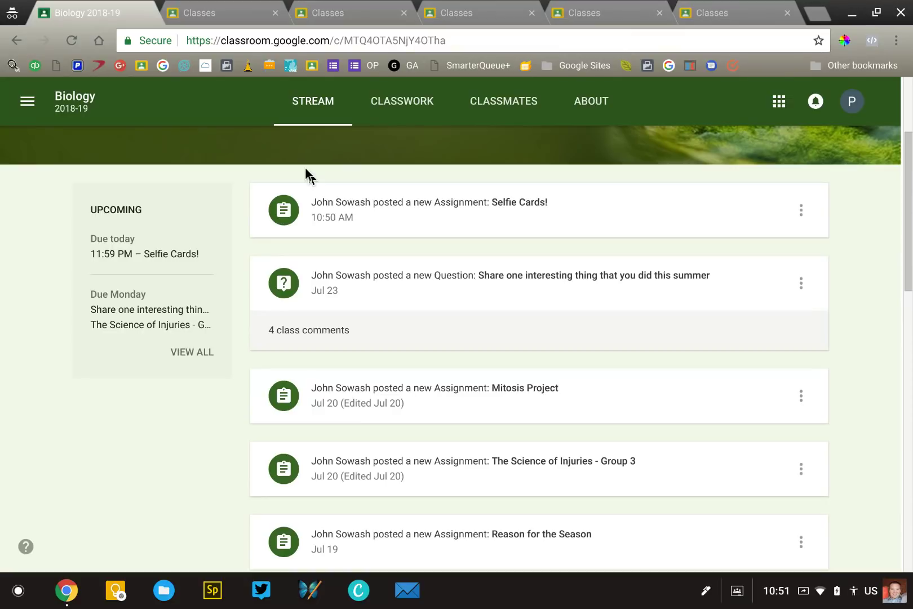
{"action": "scroll", "coordinate": [305, 168], "scroll_direction": "up", "scroll_amount": 3}
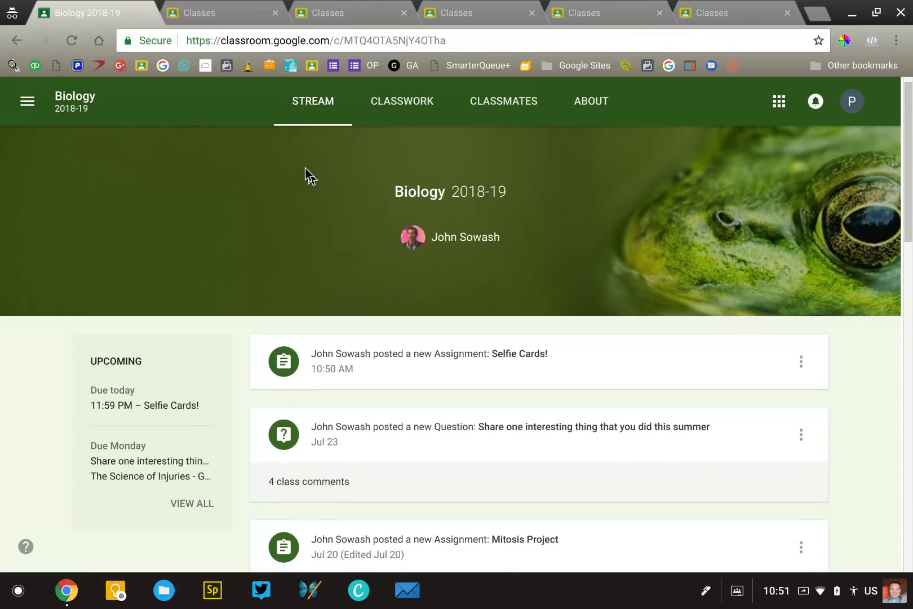
{"action": "scroll", "coordinate": [304, 168], "scroll_direction": "down", "scroll_amount": 1}
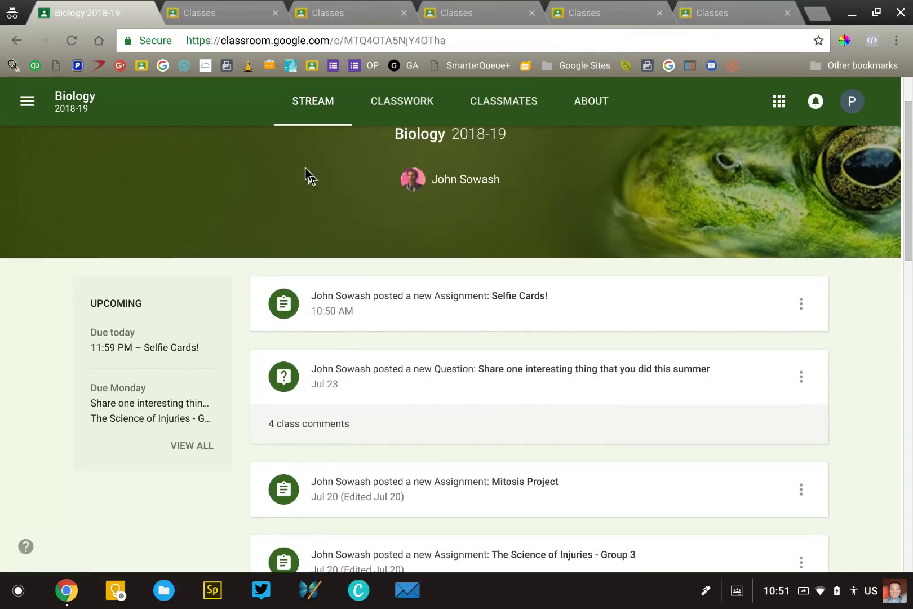
{"action": "scroll", "coordinate": [305, 168], "scroll_direction": "down", "scroll_amount": 1}
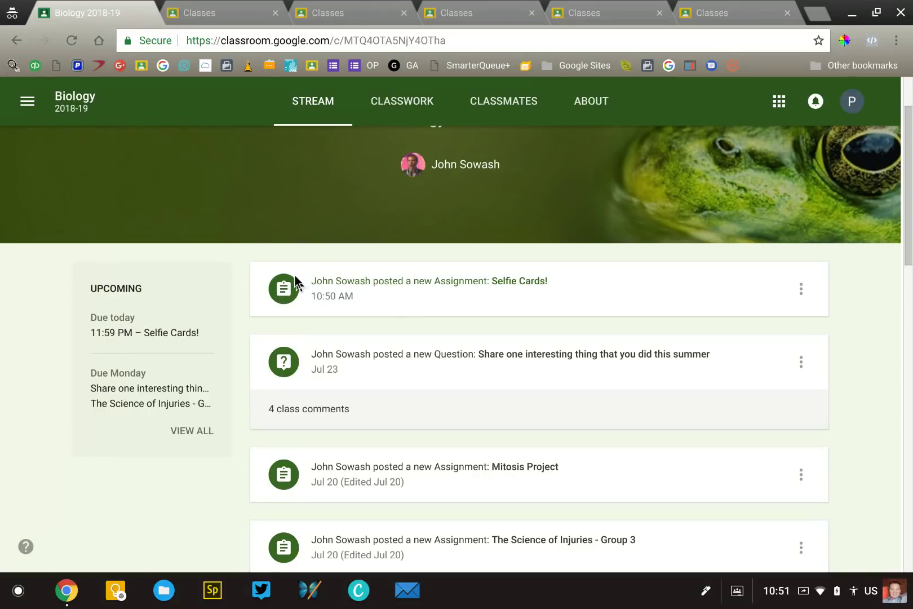
{"action": "left_click", "coordinate": [342, 282]}
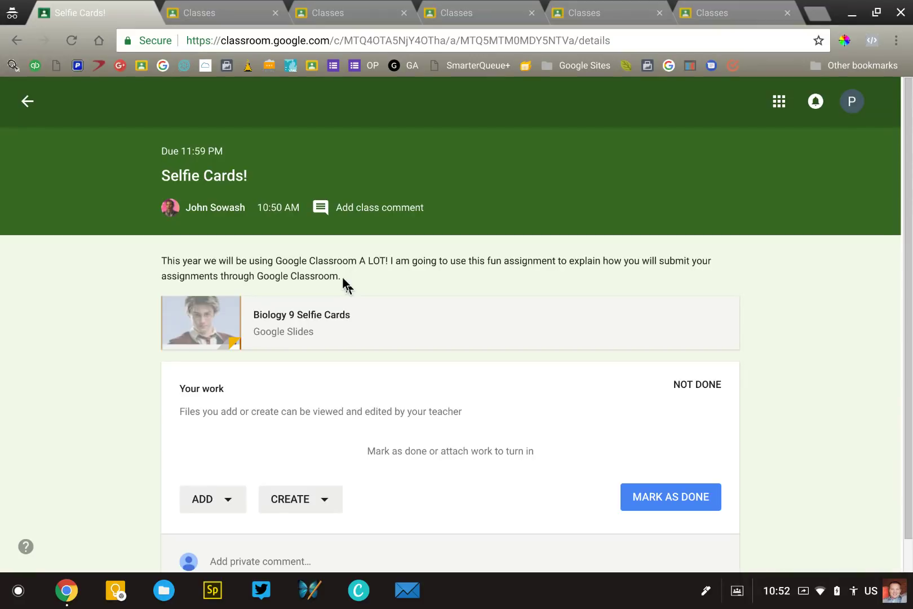
Highlight the Selfie Cards assignment description paragraph, then clear the selection.
{"action": "scroll", "coordinate": [343, 278], "scroll_direction": "down", "scroll_amount": 1}
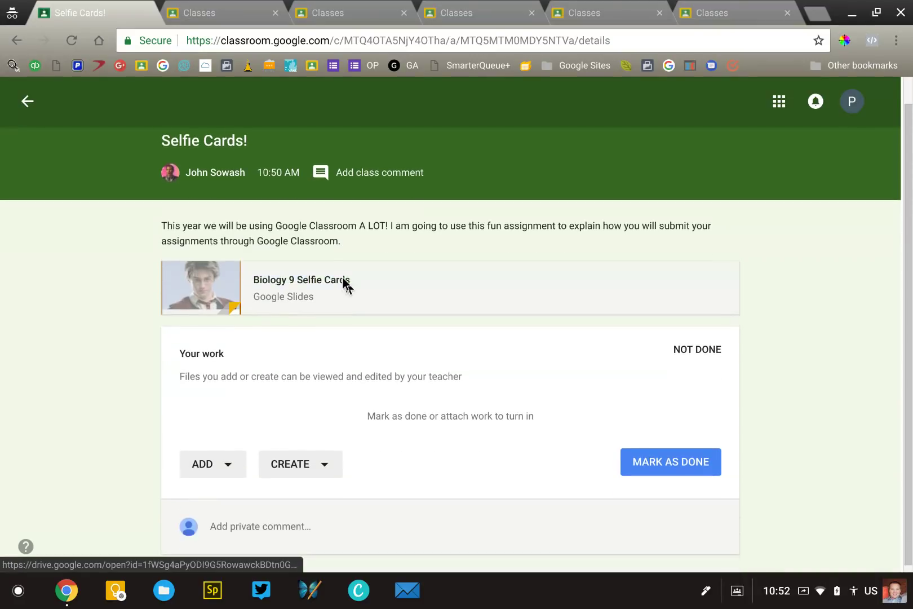
{"action": "scroll", "coordinate": [344, 282], "scroll_direction": "up", "scroll_amount": 1}
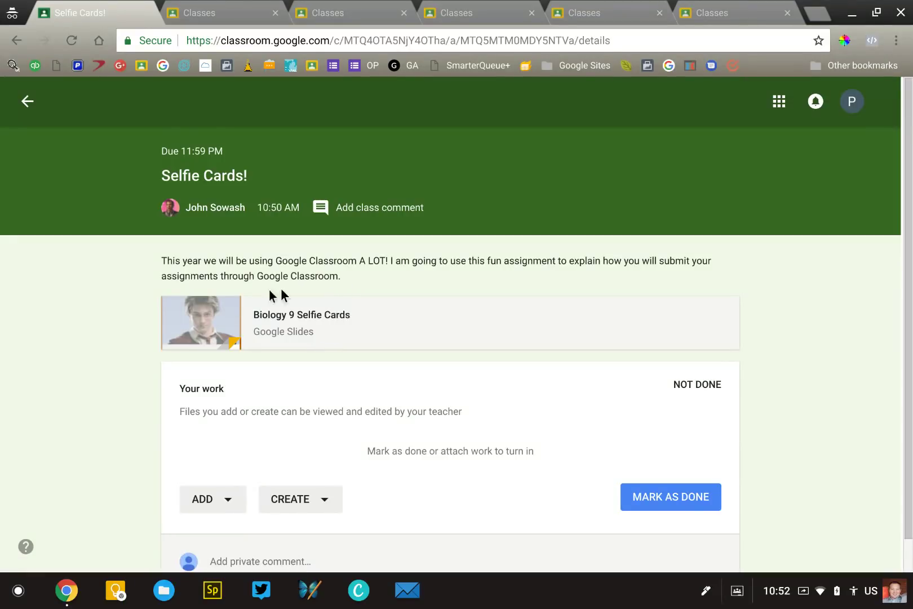
{"action": "left_click_drag", "start_coordinate": [156, 261], "coordinate": [364, 280]}
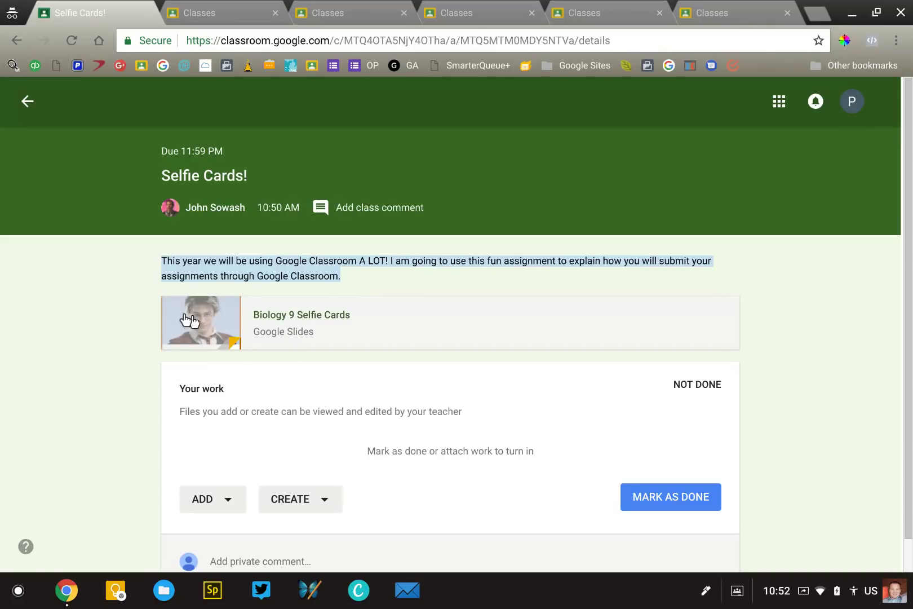
{"action": "left_click", "coordinate": [106, 322]}
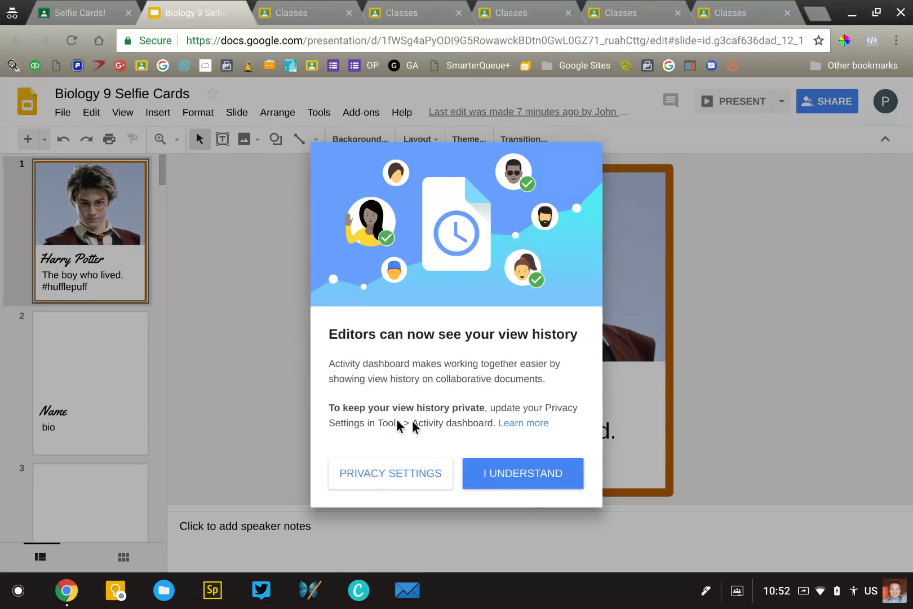
Dismiss the view-history notice and close the Biology 9 Selfie Cards presentation tab.
{"action": "left_click", "coordinate": [465, 483]}
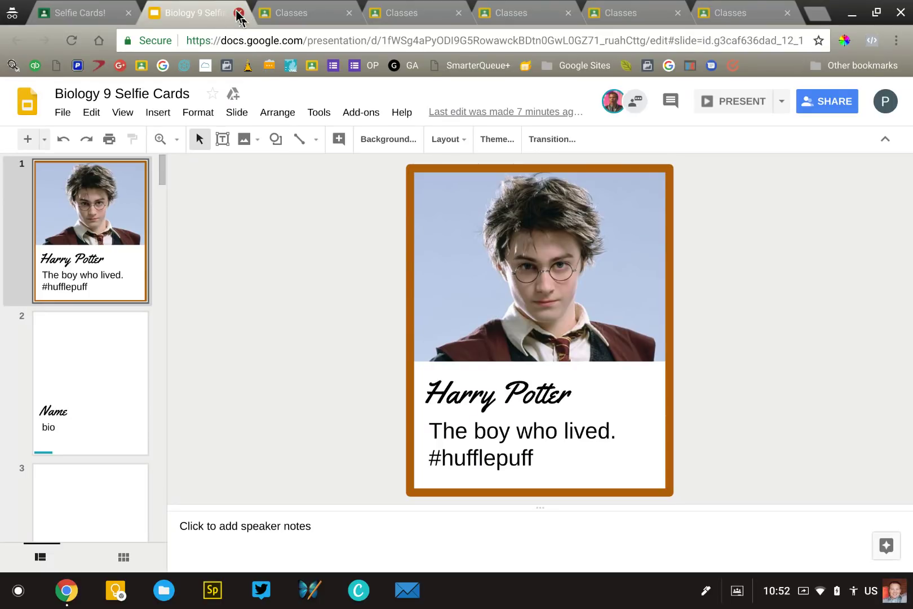
{"action": "left_click", "coordinate": [239, 13]}
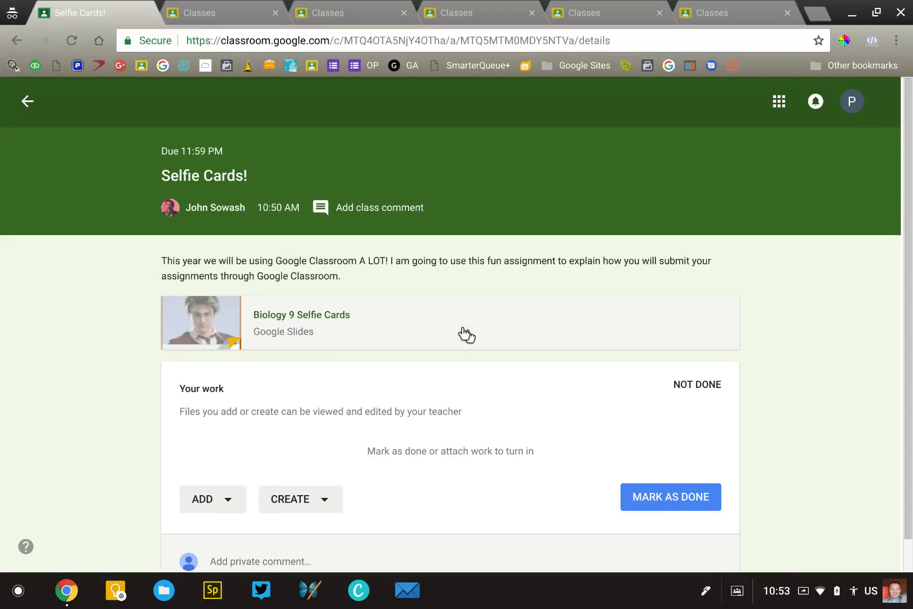
Mark Selfie Cards! as done with no attached work, then highlight the DONE status.
{"action": "left_click", "coordinate": [654, 504]}
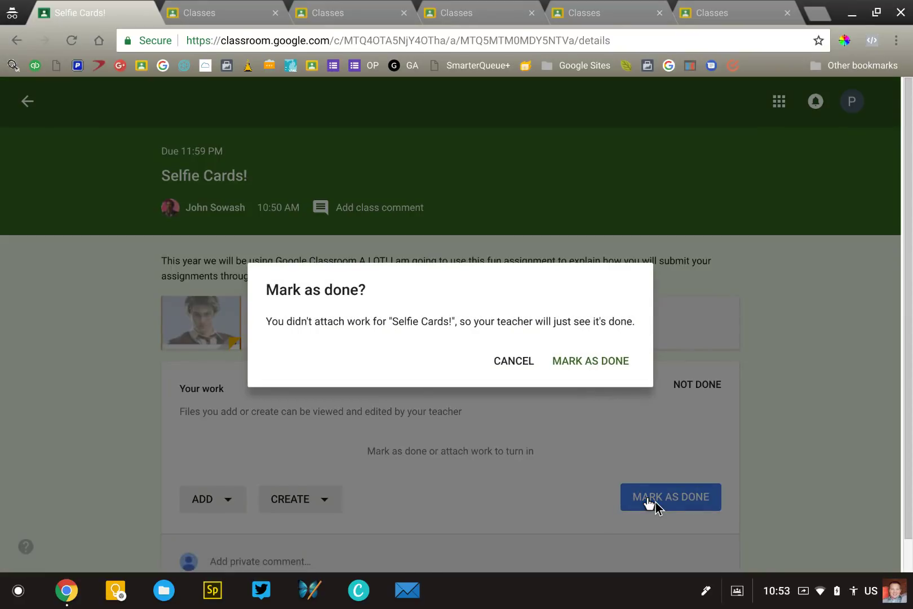
{"action": "left_click", "coordinate": [589, 364]}
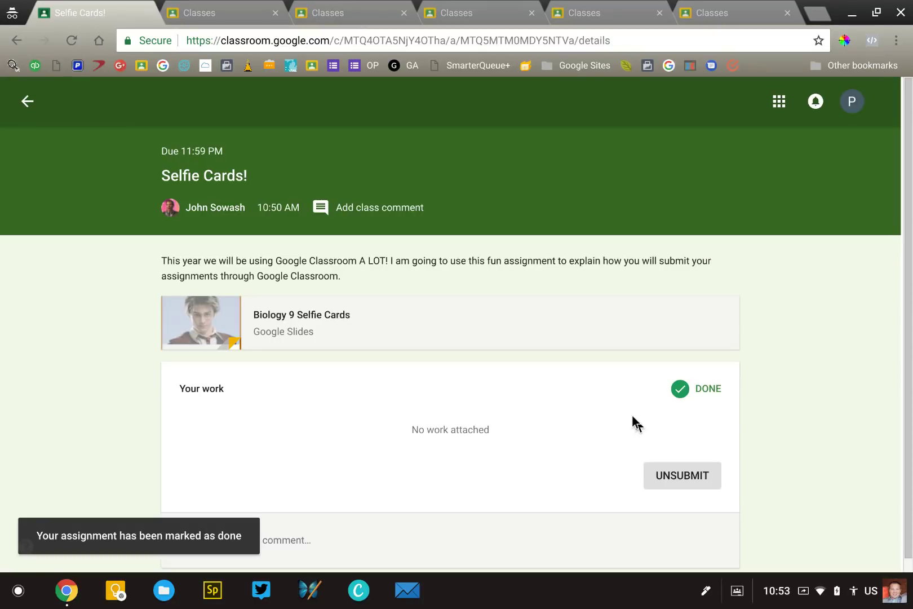
{"action": "double_click", "coordinate": [710, 387]}
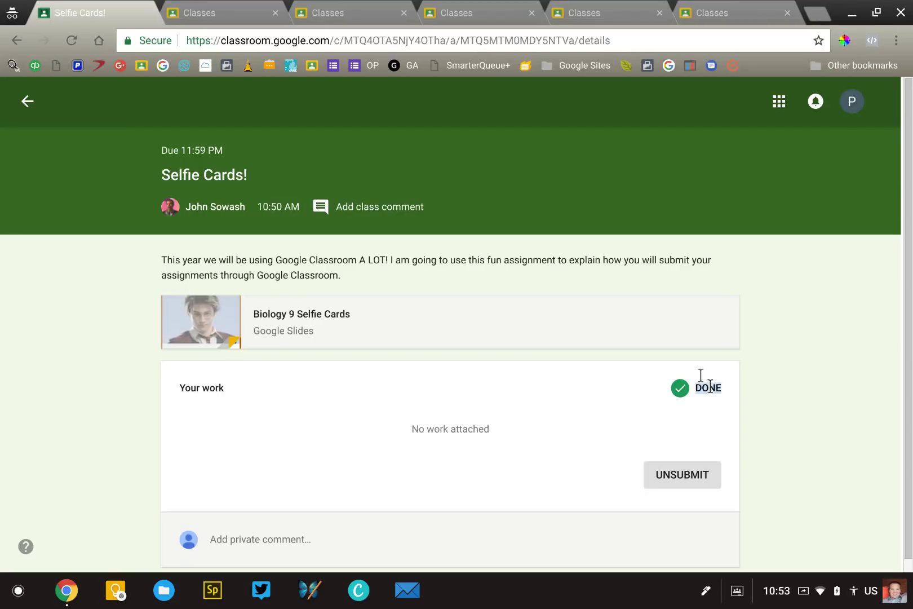
{"action": "left_click", "coordinate": [709, 385]}
{"action": "scroll", "coordinate": [761, 403], "scroll_direction": "down", "scroll_amount": 1}
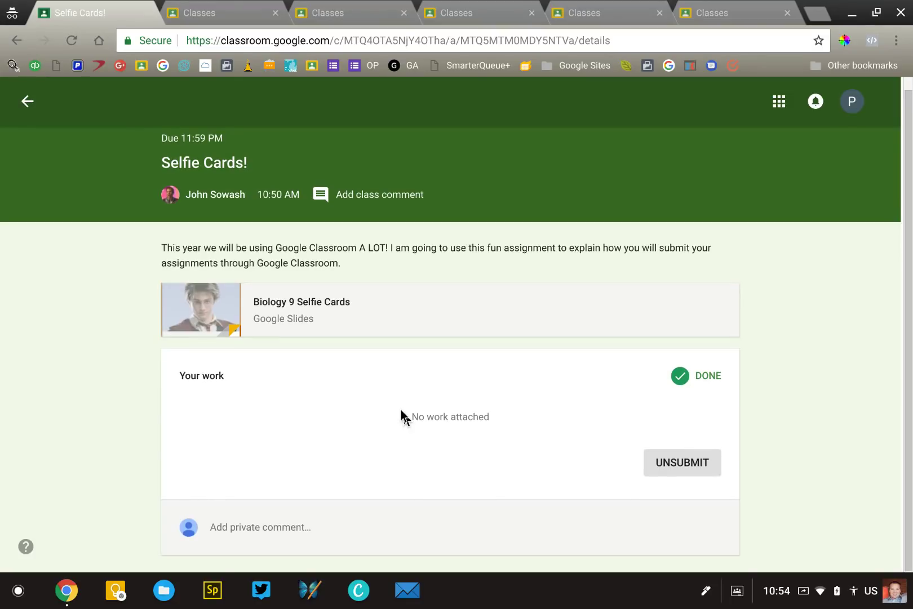
{"action": "left_click", "coordinate": [228, 533]}
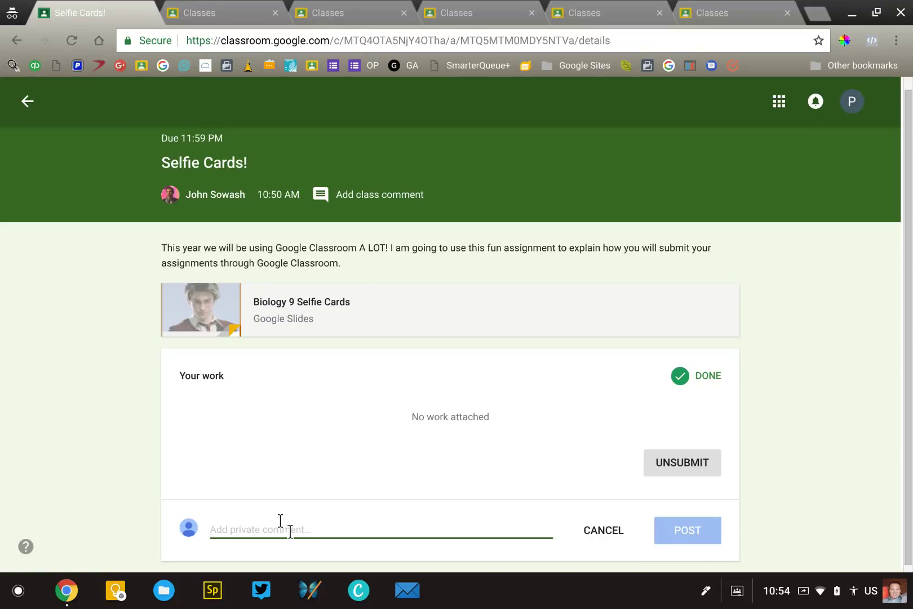
{"action": "left_click", "coordinate": [593, 533]}
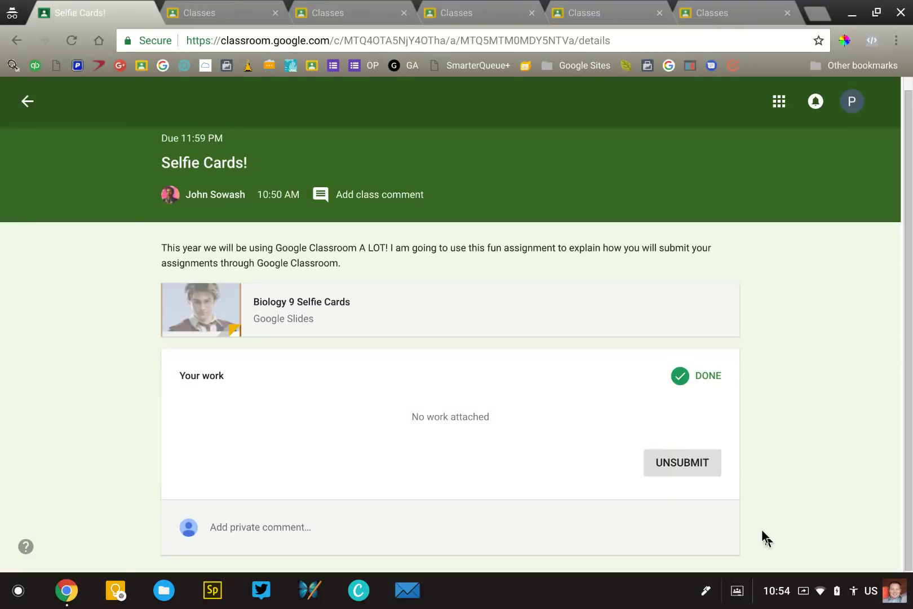
{"action": "left_click", "coordinate": [347, 195]}
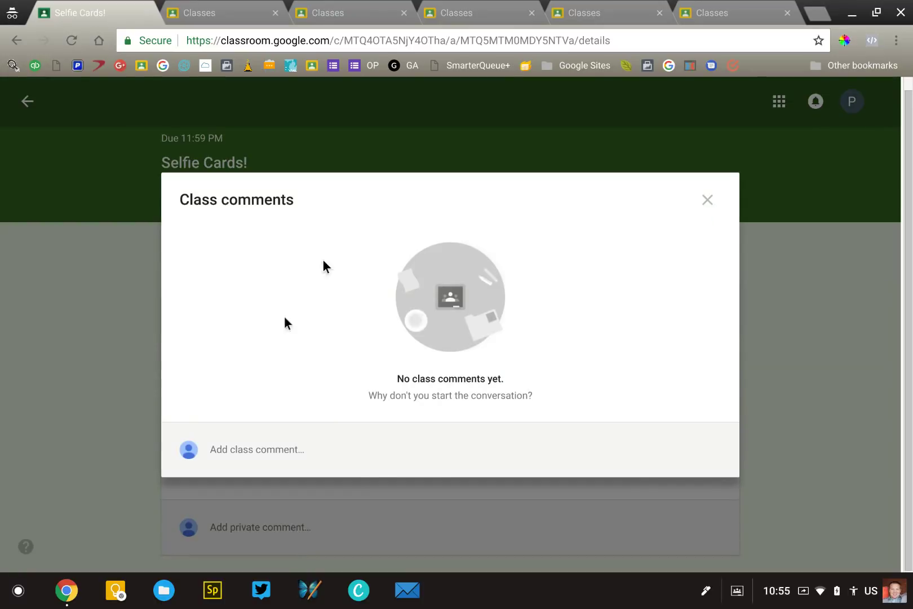
{"action": "left_click", "coordinate": [241, 449]}
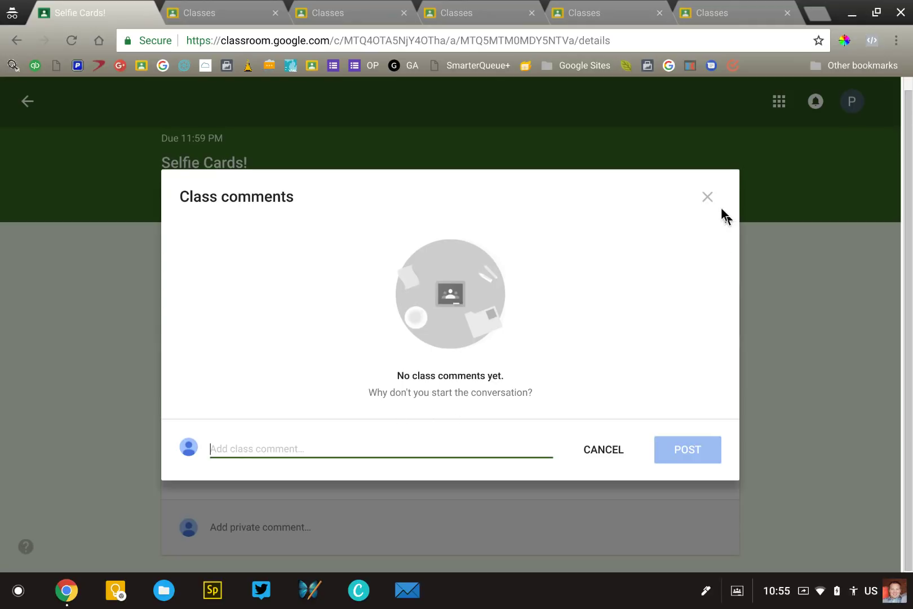
{"action": "left_click", "coordinate": [707, 198]}
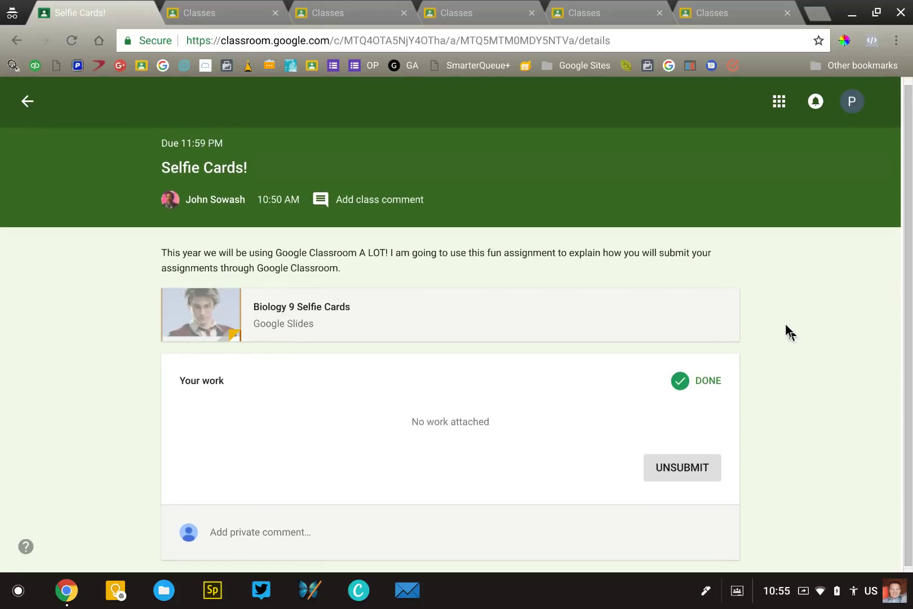
{"action": "scroll", "coordinate": [785, 324], "scroll_direction": "down", "scroll_amount": 1}
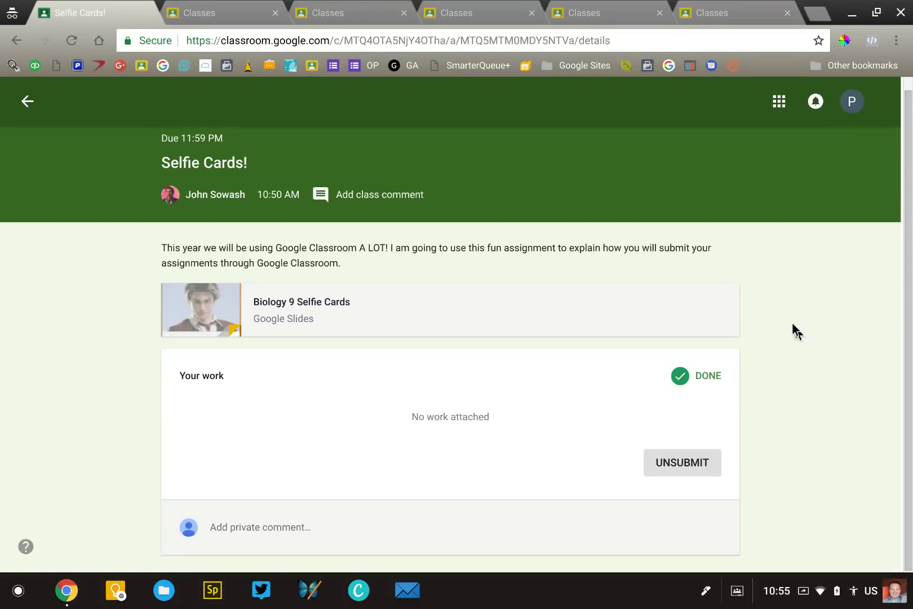
{"action": "key", "text": "alt+Tab"}
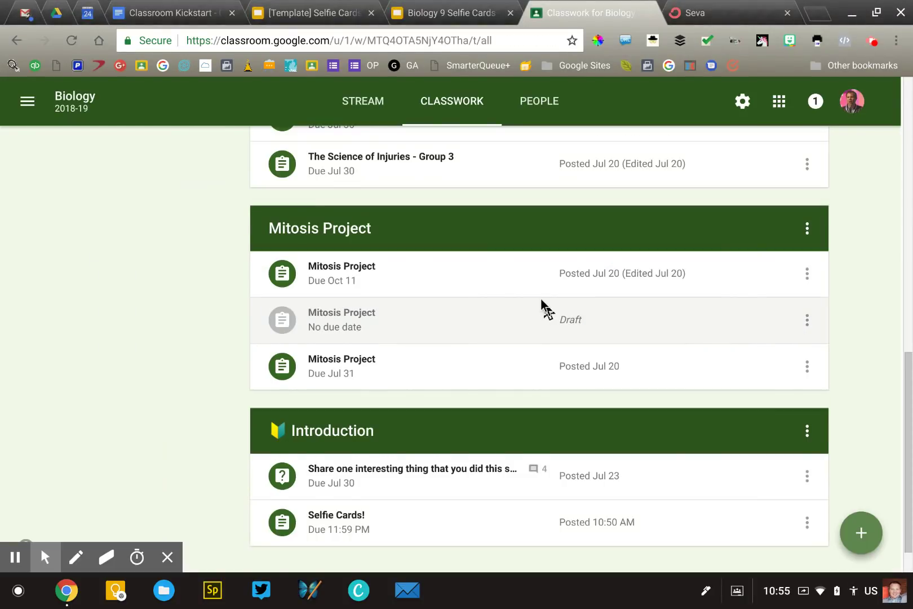
Open the Selfie Cards! student work list and the one finished student's submission.
{"action": "scroll", "coordinate": [545, 309], "scroll_direction": "down", "scroll_amount": 1}
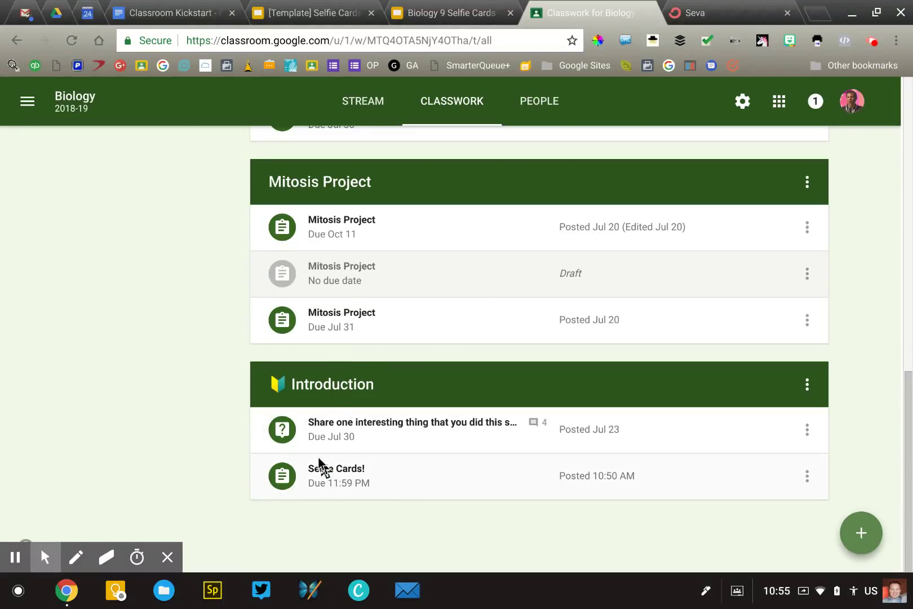
{"action": "left_click", "coordinate": [337, 472]}
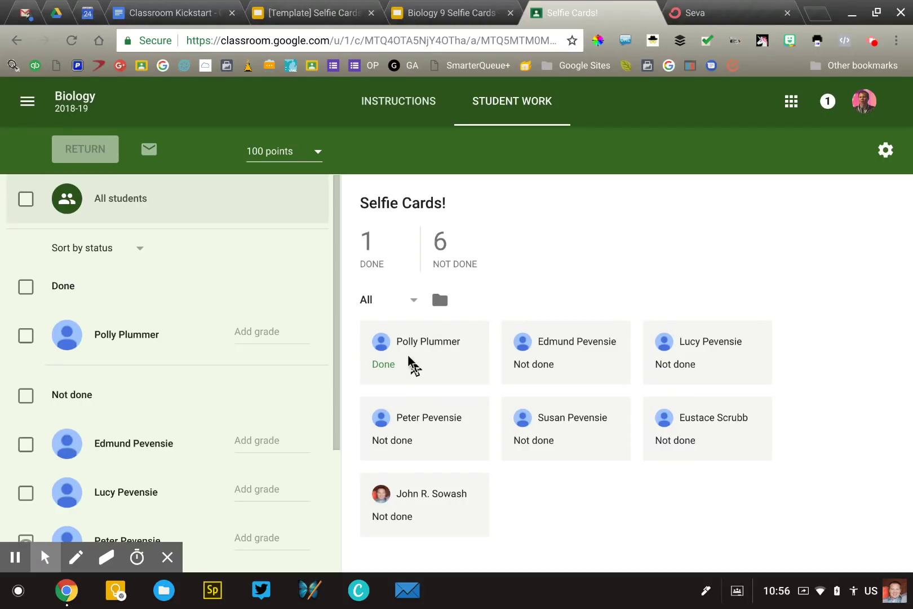
{"action": "left_click", "coordinate": [152, 344]}
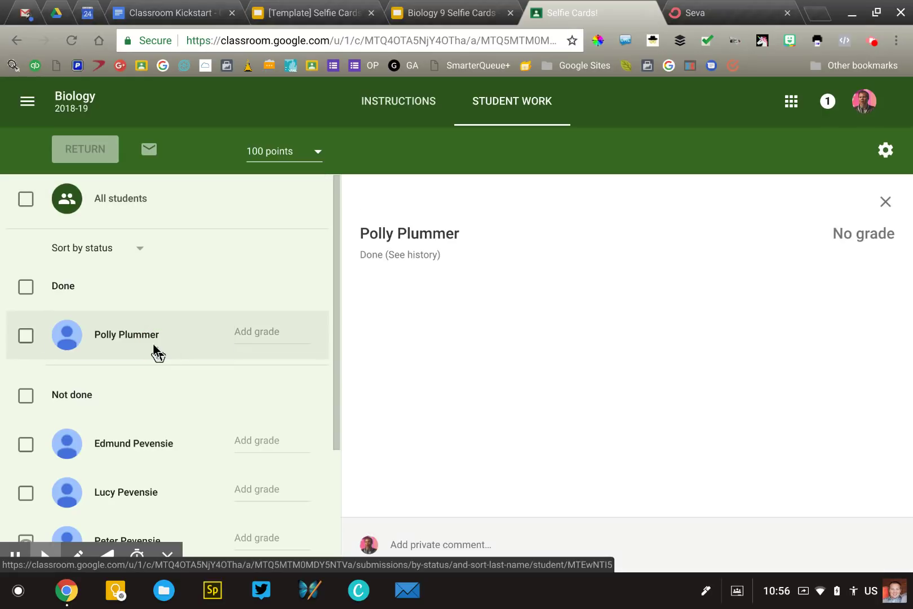
Review and close the submission's status history, then begin editing the assignment's point value.
{"action": "left_click", "coordinate": [411, 256]}
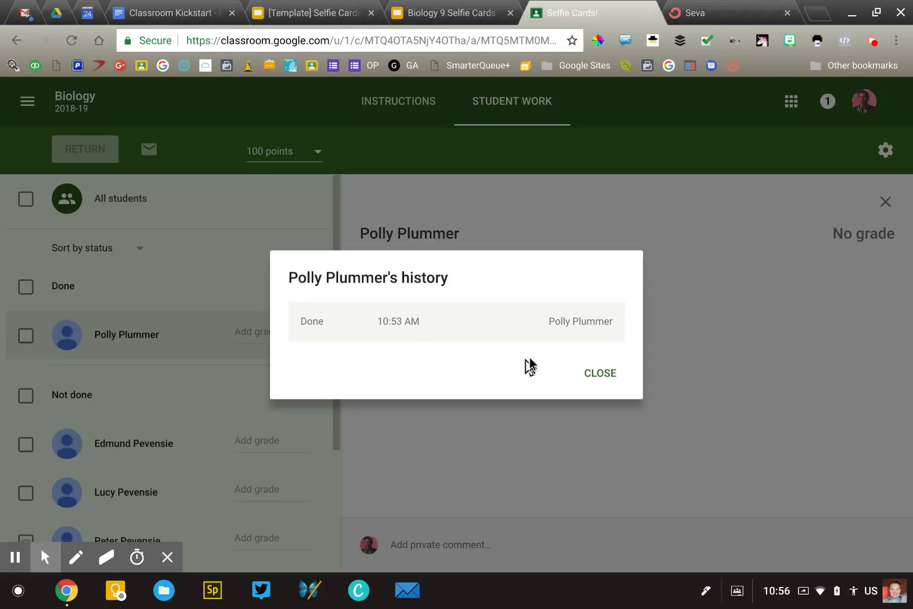
{"action": "left_click", "coordinate": [605, 374]}
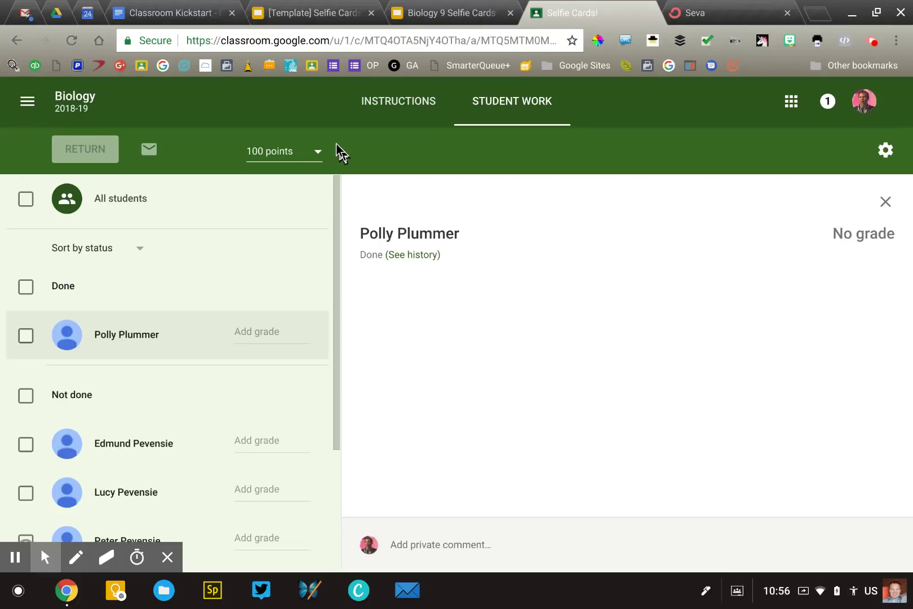
{"action": "left_click", "coordinate": [273, 152]}
Change the assignment's point value from 100 to 10 and confirm the update.
{"action": "key", "text": "BackSpace"}
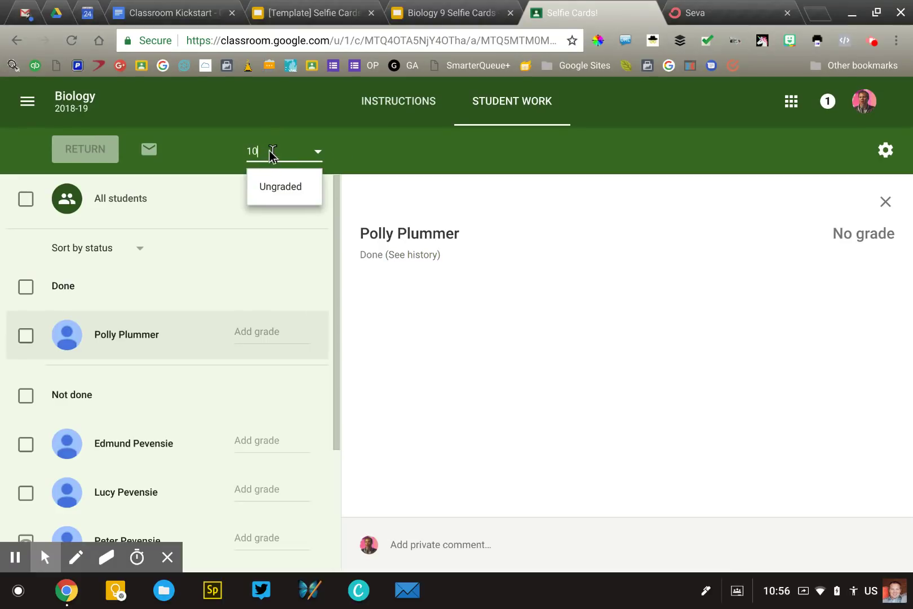
{"action": "key", "text": "Return"}
{"action": "left_click", "coordinate": [579, 357]}
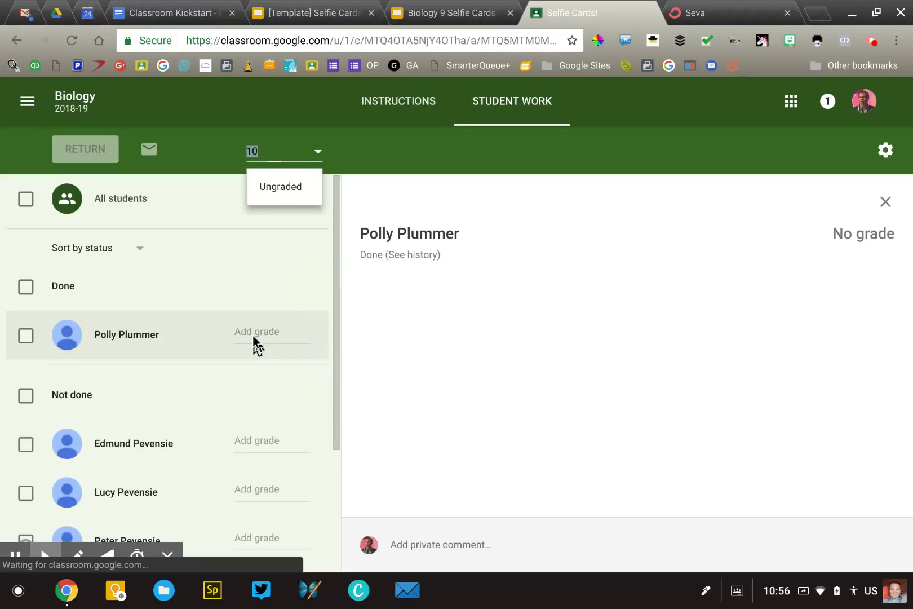
Enter a grade of 10 for all seven students, then start returning their work.
{"action": "left_click", "coordinate": [258, 341]}
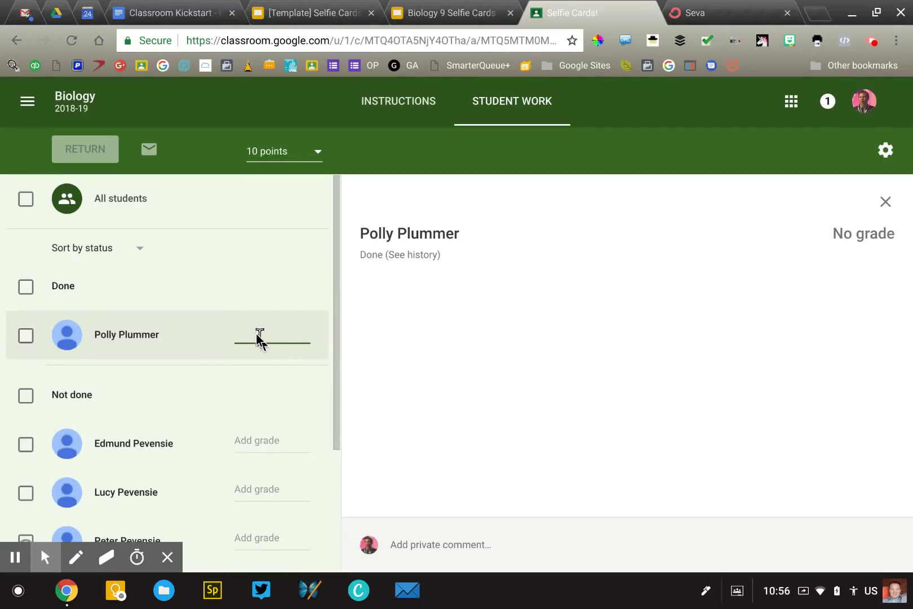
{"action": "type", "text": "10"}
{"action": "left_click", "coordinate": [246, 442]}
{"action": "type", "text": "10"}
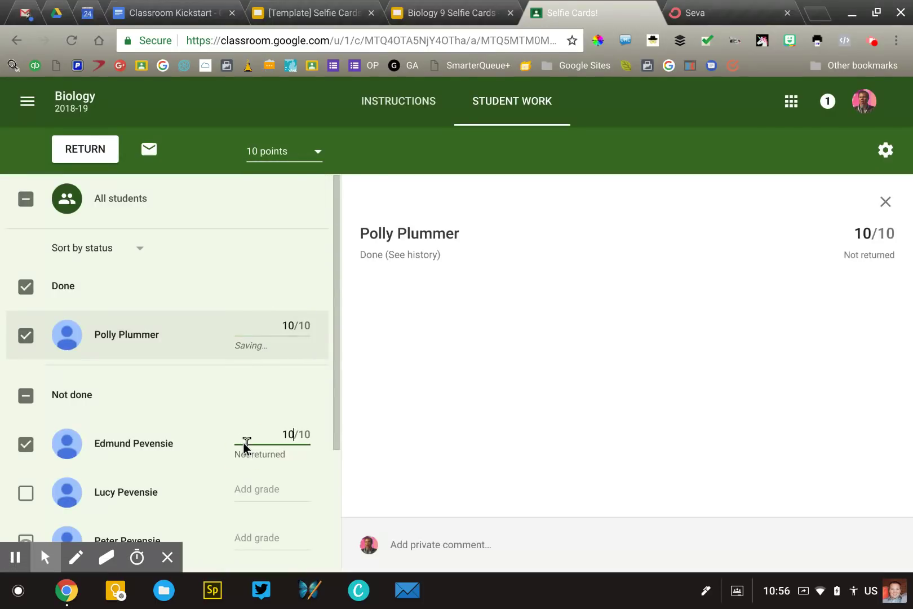
{"action": "key", "text": "Down"}
{"action": "type", "text": "10"}
{"action": "key", "text": "Down"}
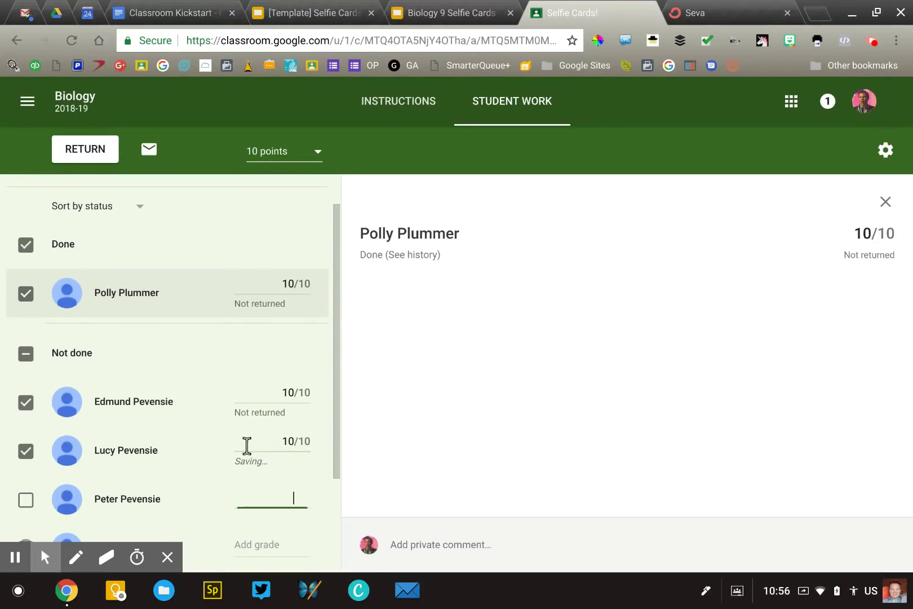
{"action": "type", "text": "10"}
{"action": "key", "text": "Down"}
{"action": "type", "text": "10"}
{"action": "key", "text": "Down"}
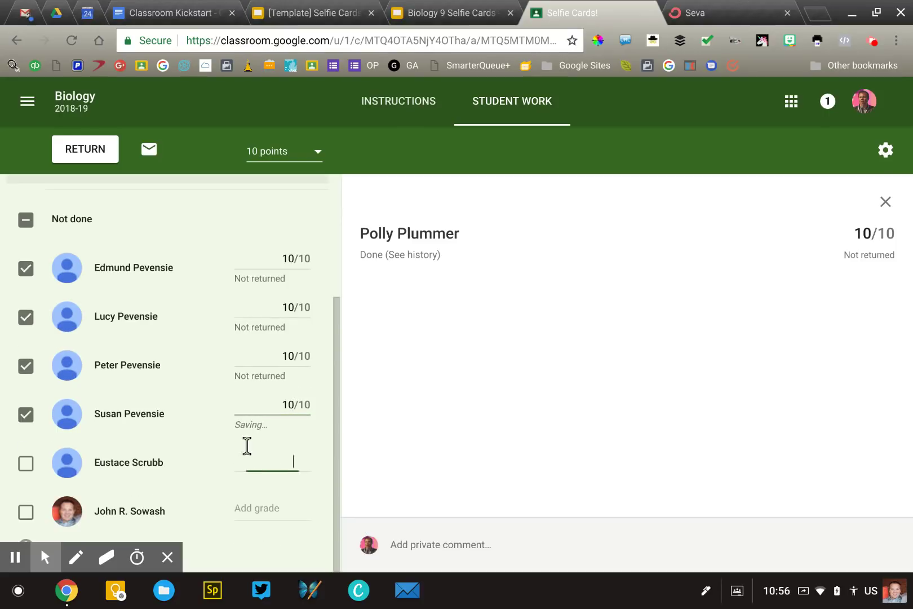
{"action": "type", "text": "10"}
{"action": "key", "text": "Down"}
{"action": "type", "text": "10"}
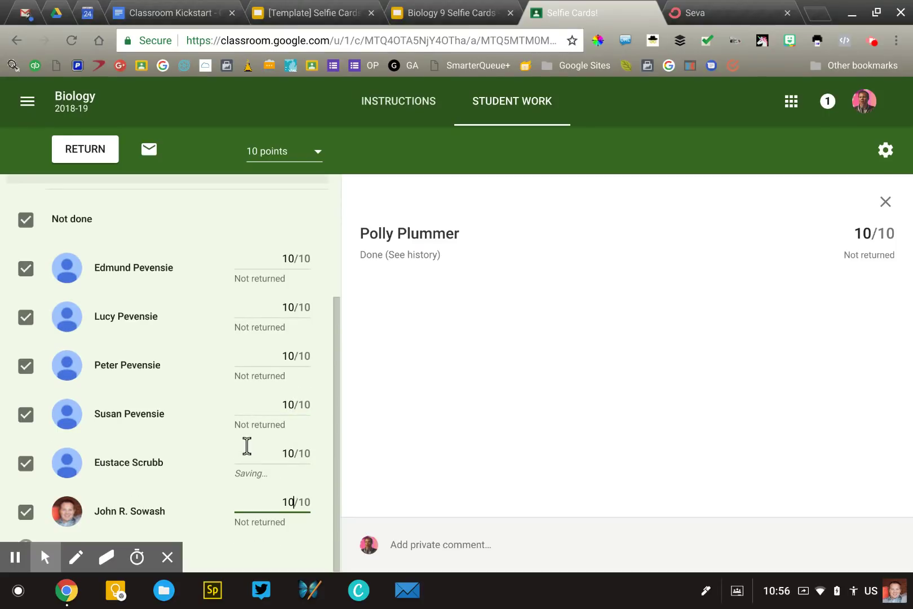
{"action": "scroll", "coordinate": [299, 431], "scroll_direction": "up", "scroll_amount": 3}
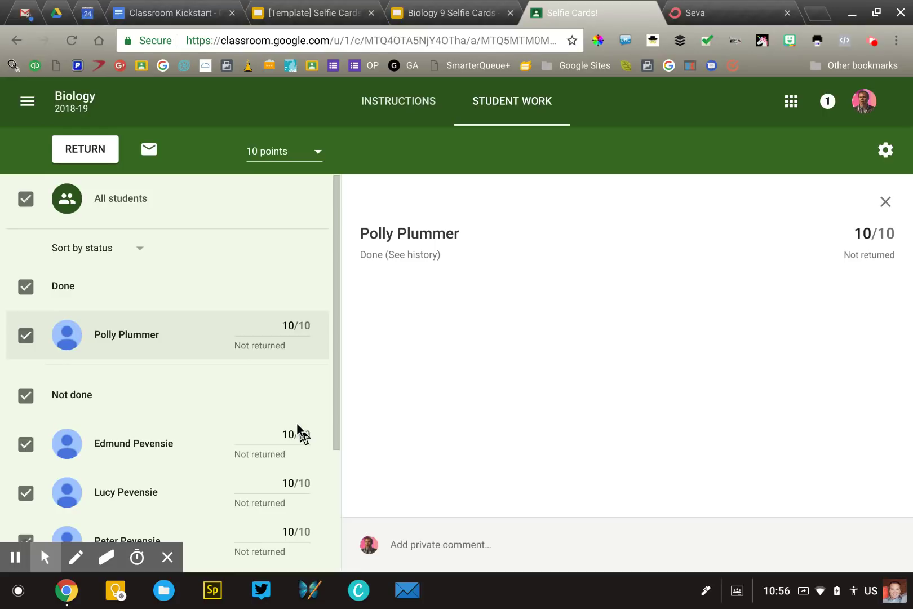
{"action": "left_click", "coordinate": [75, 152]}
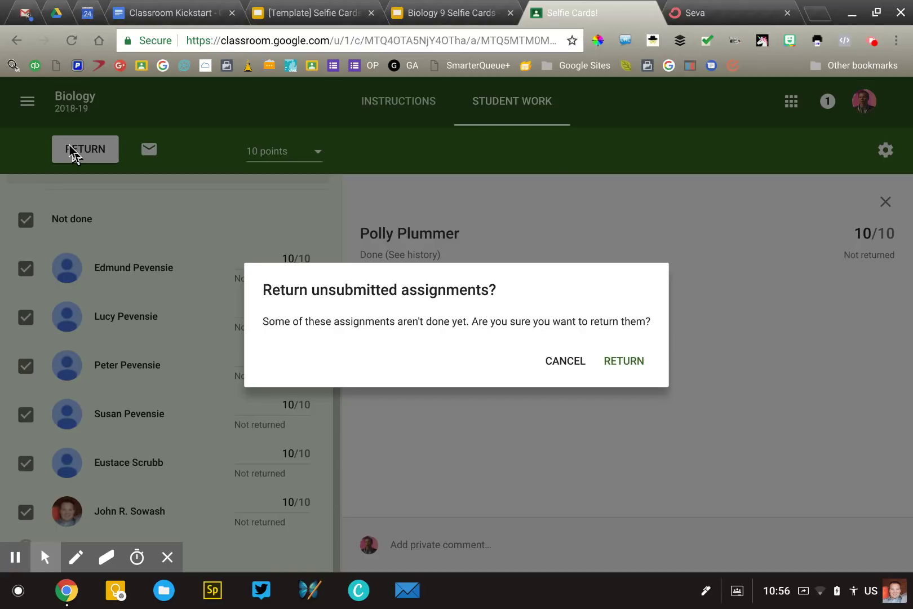
Return all seven submissions with private comment 'Thanks for helping me demonstrate Google Classroom!' and view as student.
{"action": "left_click", "coordinate": [621, 362]}
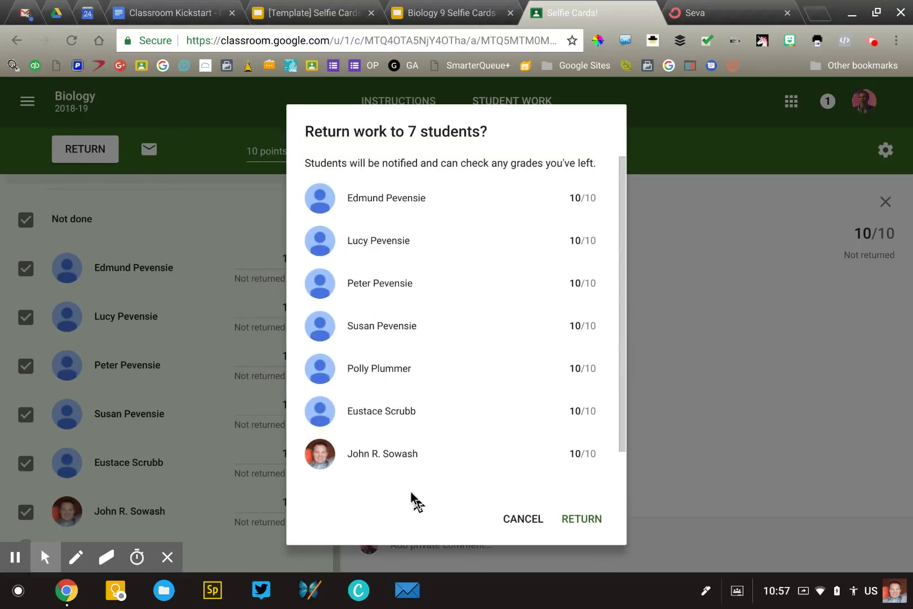
{"action": "scroll", "coordinate": [446, 416], "scroll_direction": "down", "scroll_amount": 1}
{"action": "left_click", "coordinate": [383, 475]}
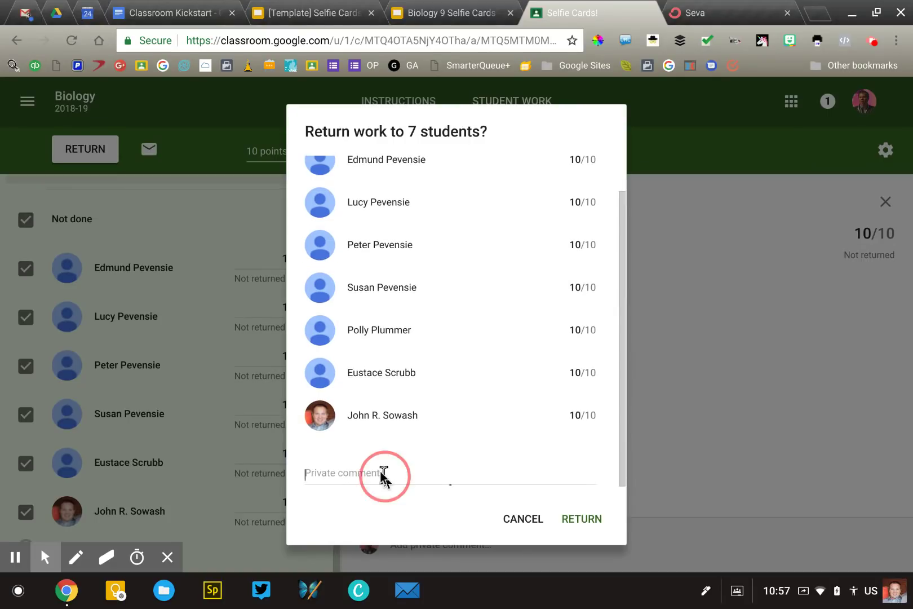
{"action": "type", "text": "Thanks for"}
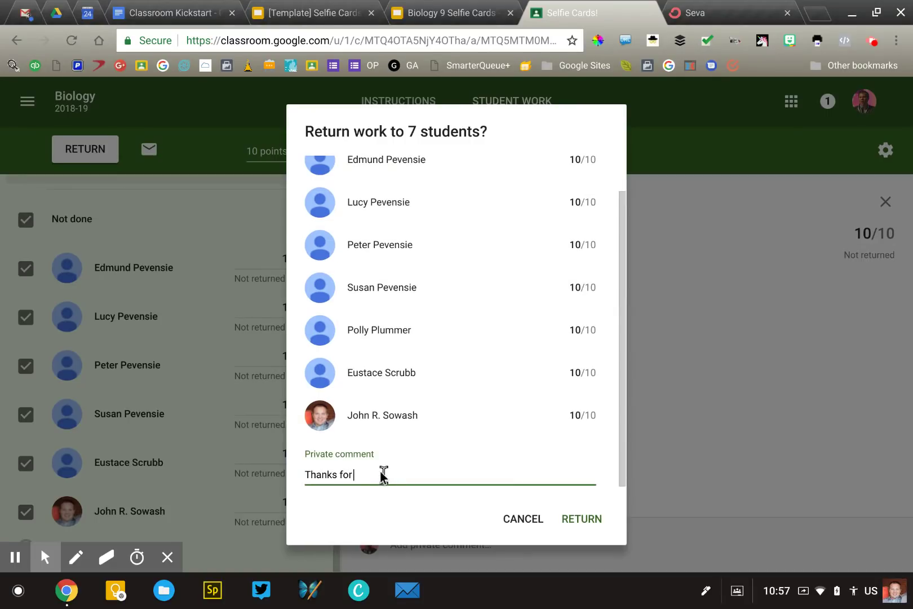
{"action": "type", "text": " helping me demonstrate Google "}
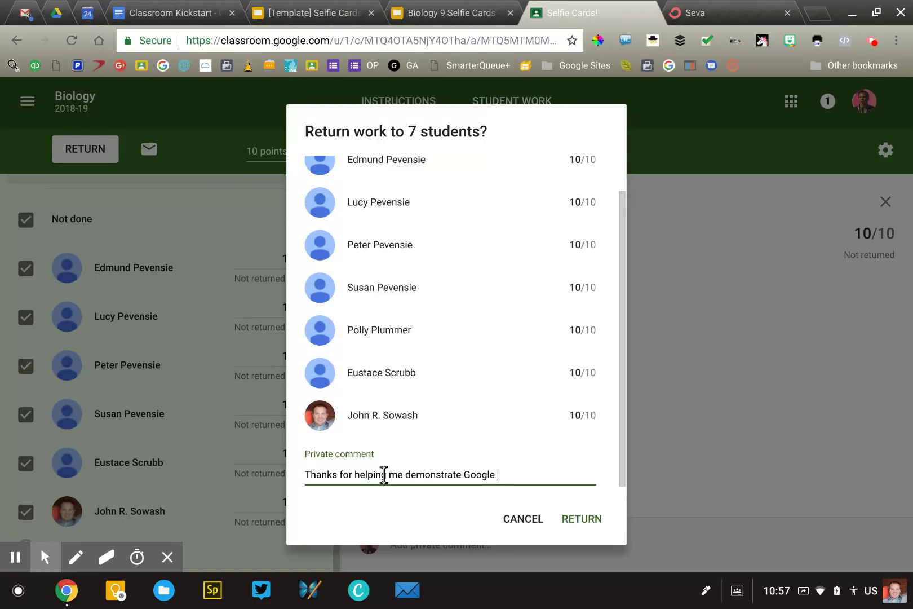
{"action": "type", "text": "Classroom!"}
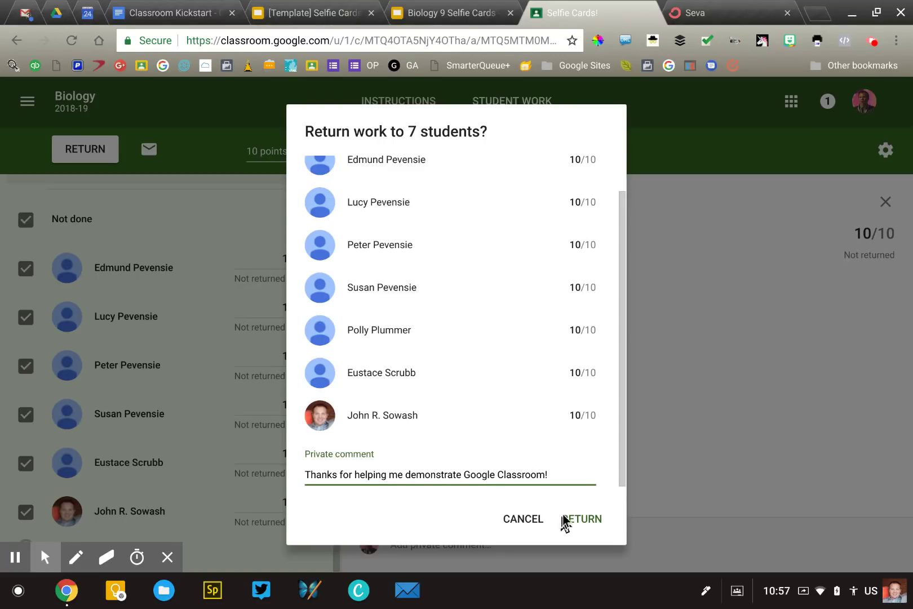
{"action": "left_click", "coordinate": [563, 517]}
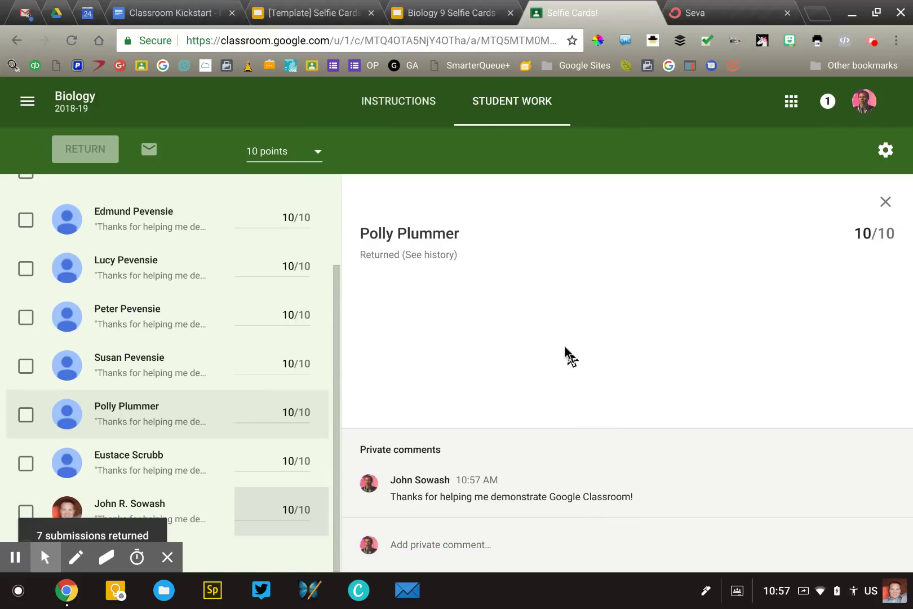
{"action": "key", "text": "alt+Tab"}
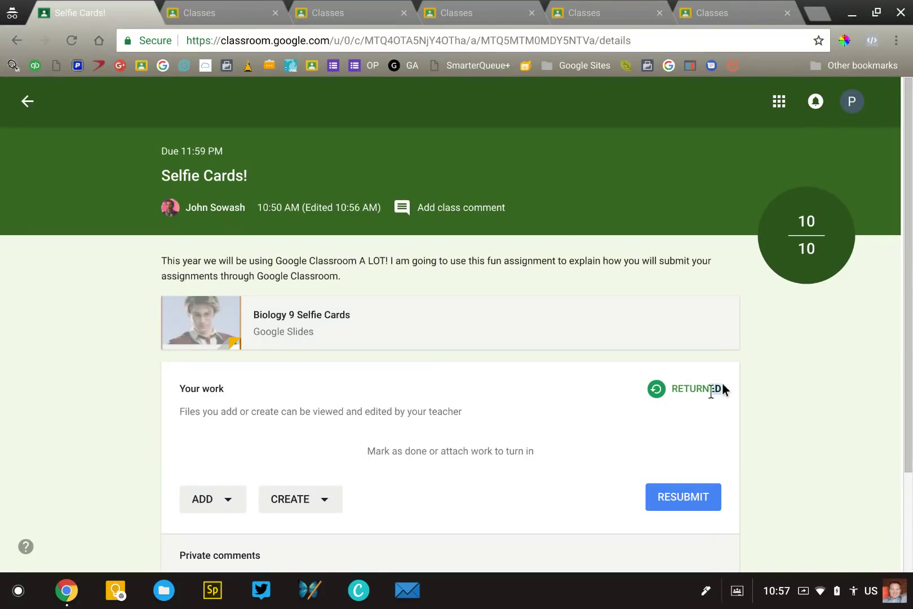
Highlight the RETURNED status, then the teacher's thank-you private comment, to point them out.
{"action": "left_click_drag", "start_coordinate": [722, 382], "coordinate": [638, 395]}
{"action": "left_click", "coordinate": [656, 396]}
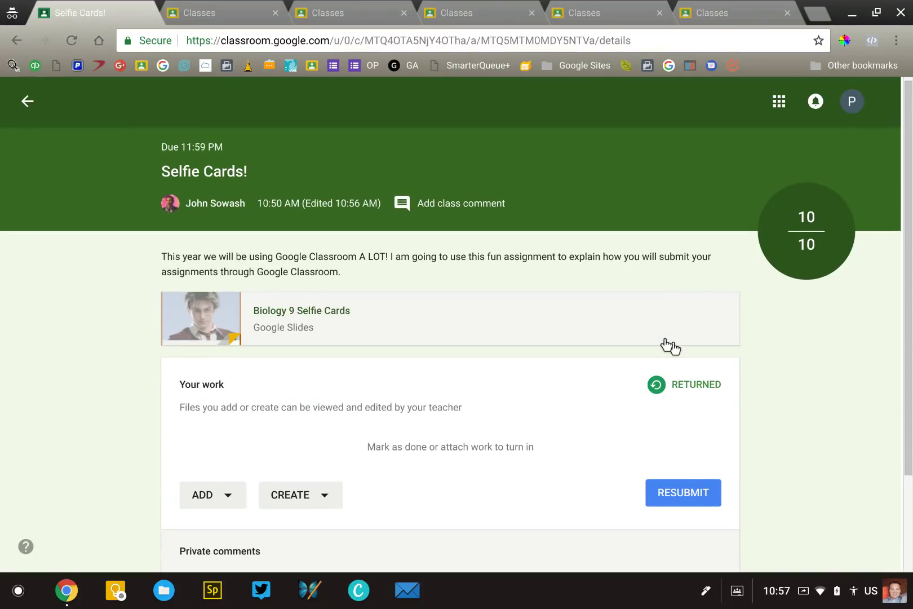
{"action": "scroll", "coordinate": [667, 345], "scroll_direction": "down", "scroll_amount": 2}
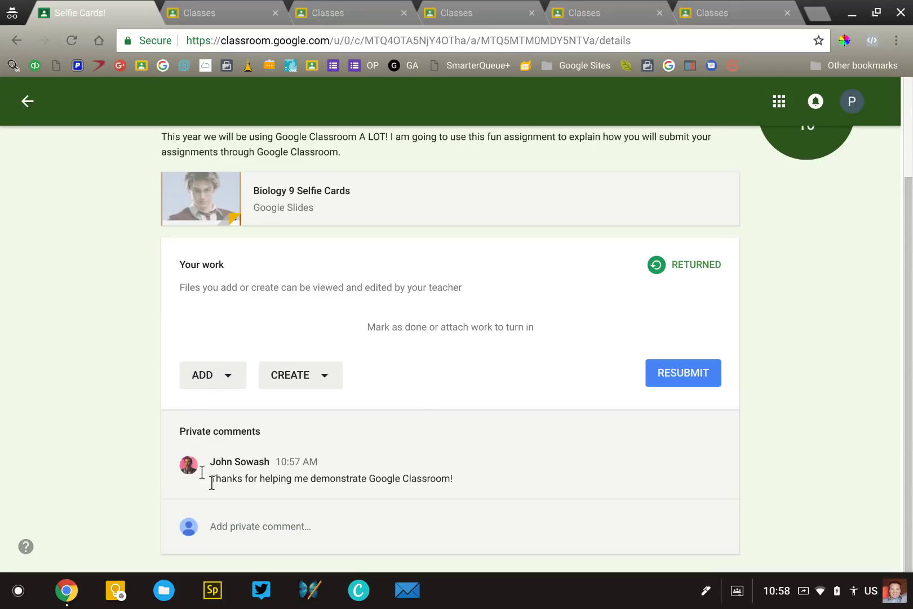
{"action": "left_click_drag", "start_coordinate": [210, 479], "coordinate": [461, 480]}
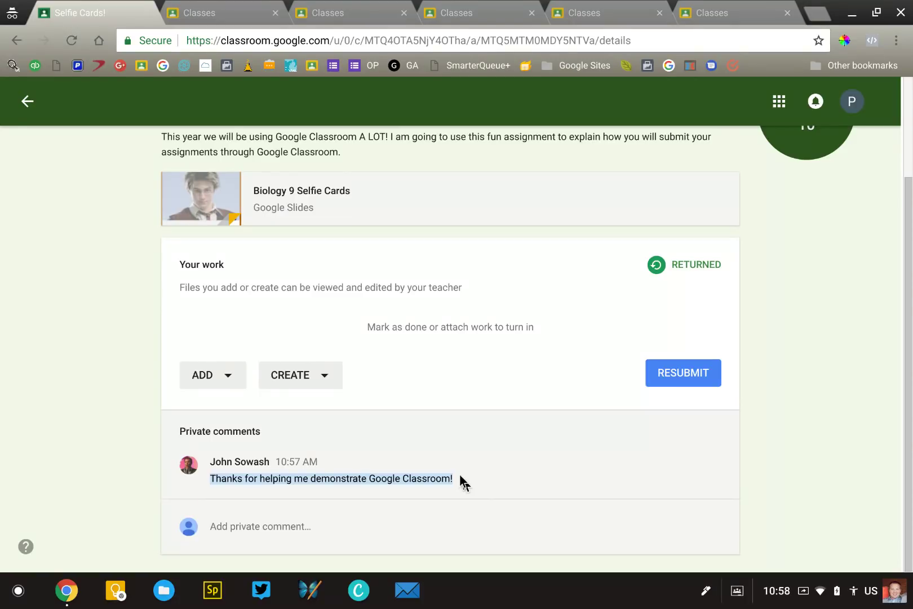
{"action": "left_click", "coordinate": [791, 421]}
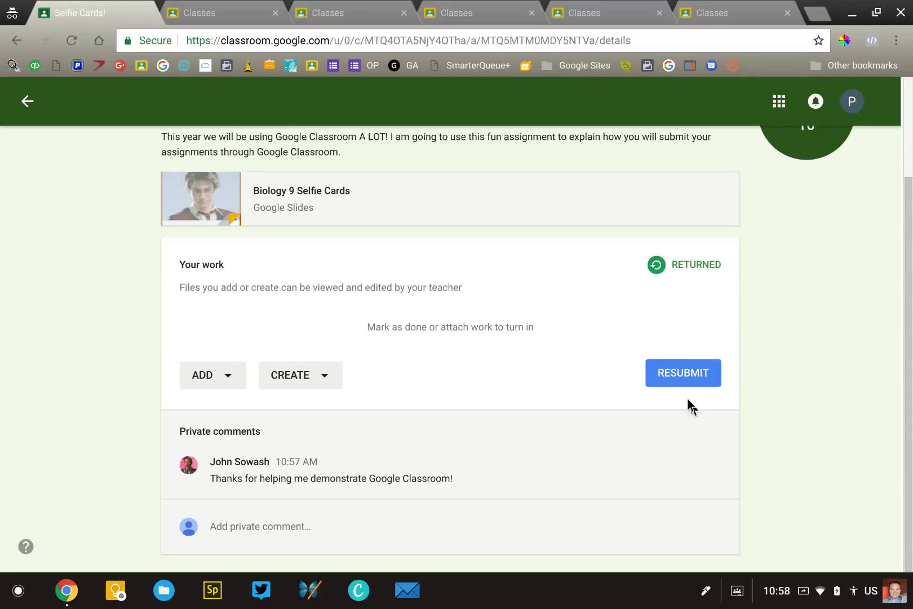
Scroll back up to show the 10/10 grade and RETURNED status.
{"action": "scroll", "coordinate": [687, 399], "scroll_direction": "up", "scroll_amount": 2}
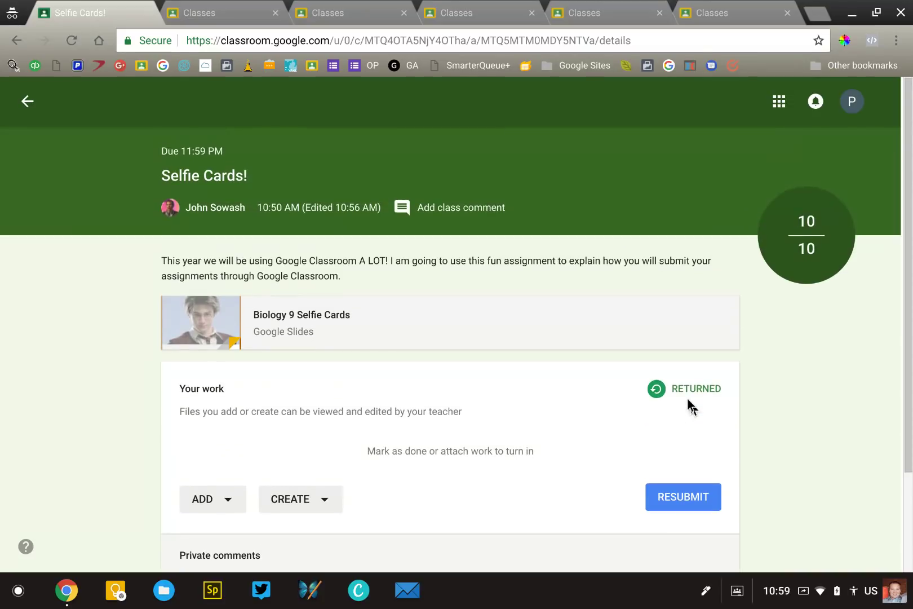